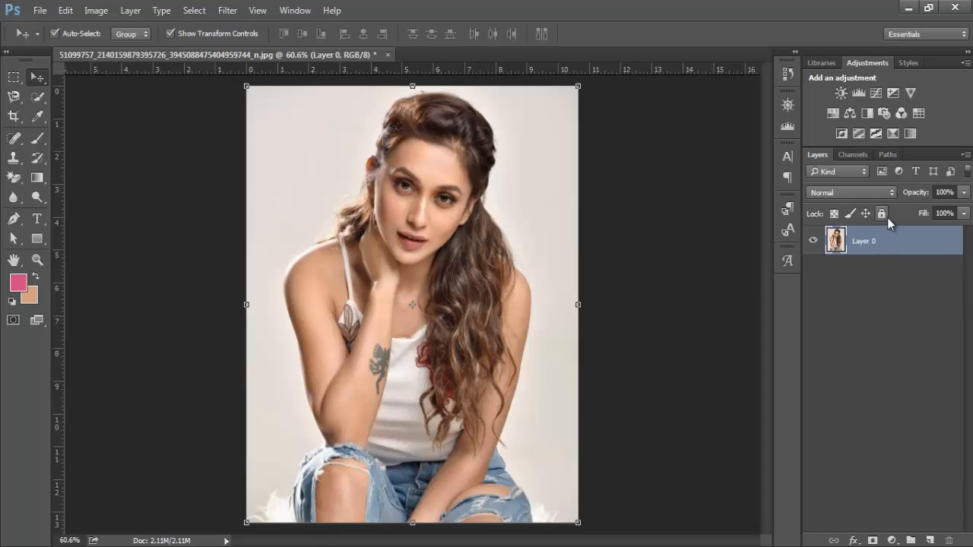
# Duplicate the unlocked Layer 0 and hide the original layer beneath the copy.
pyautogui.click(882, 213)
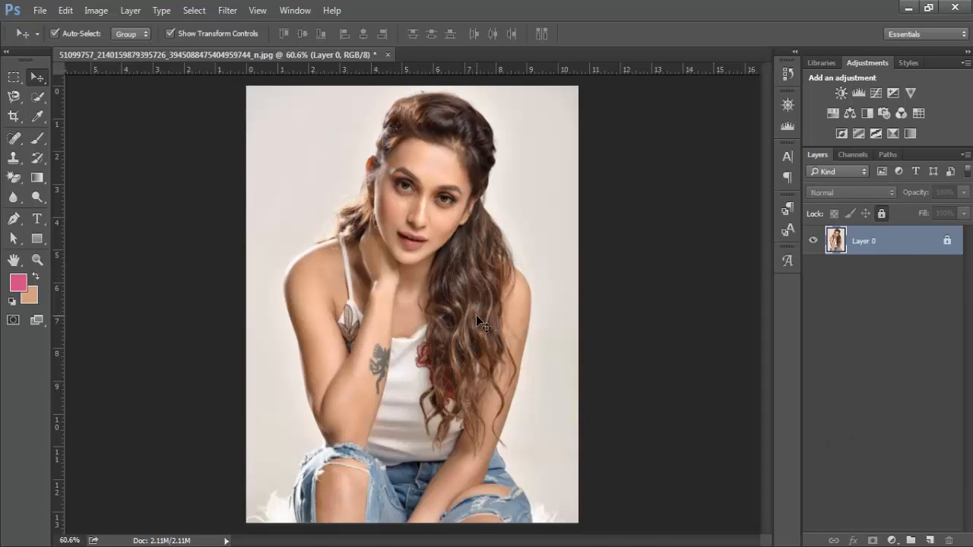
pyautogui.click(948, 242)
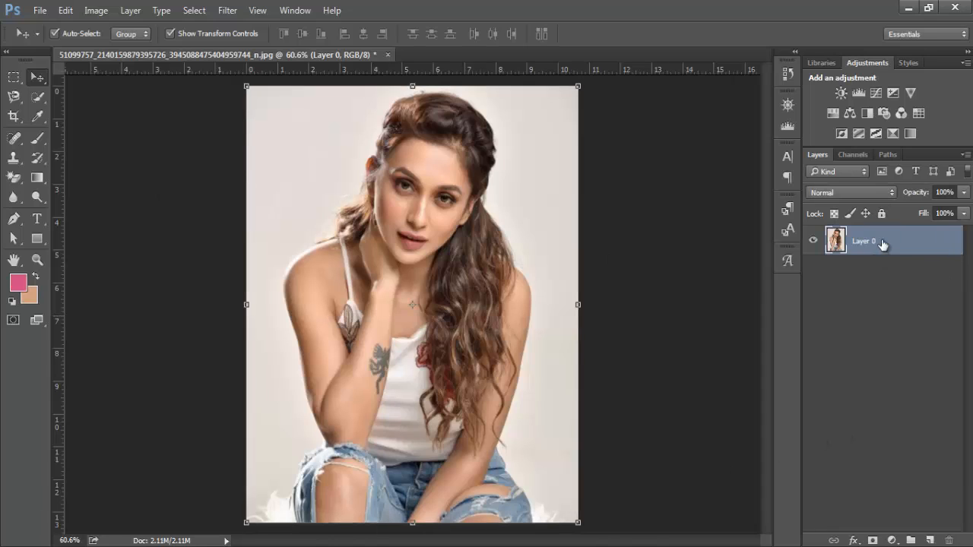
pyautogui.moveTo(881, 241); pyautogui.dragTo(932, 540)
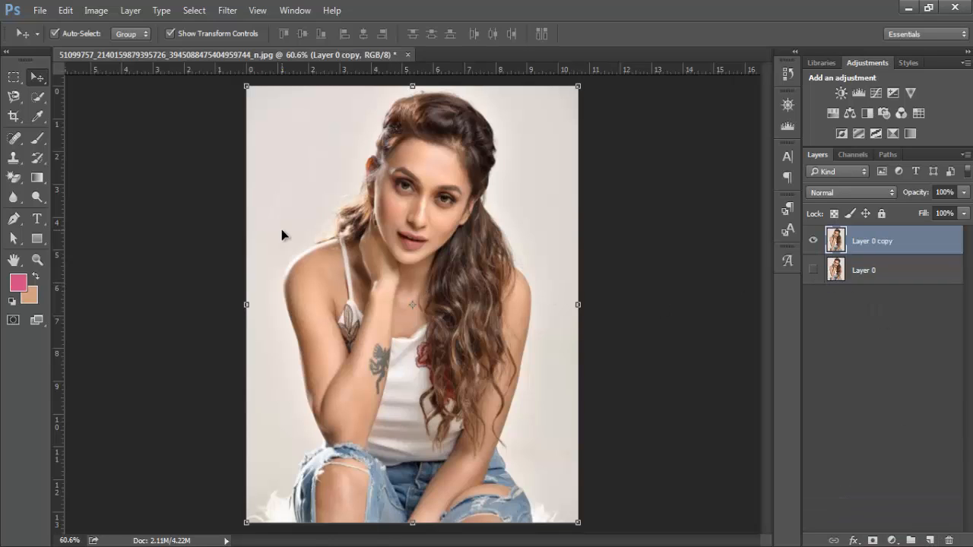
# Select the woman's whole figure, from her hair down to her jeans, on the layer copy with the Quick Selection tool.
pyautogui.click(39, 99)
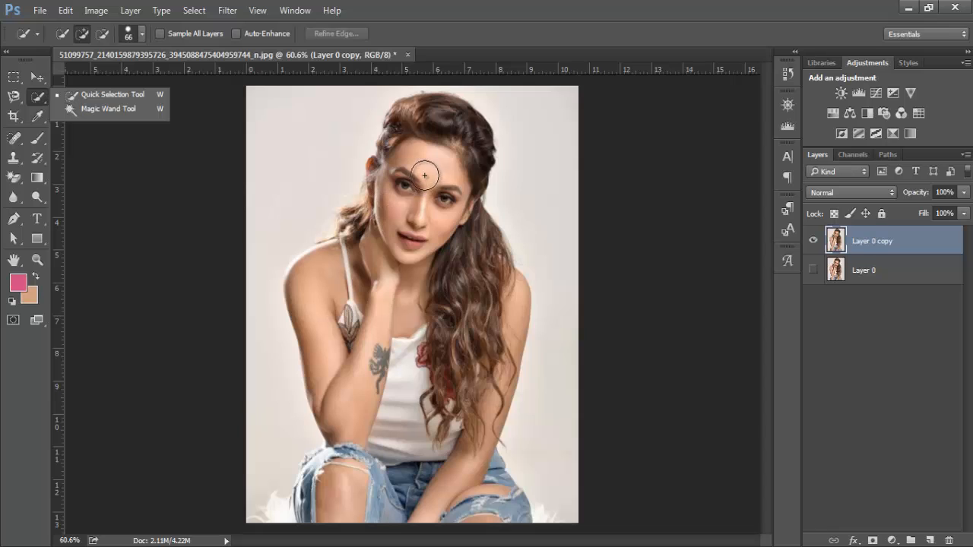
pyautogui.click(122, 98)
pyautogui.click(432, 150)
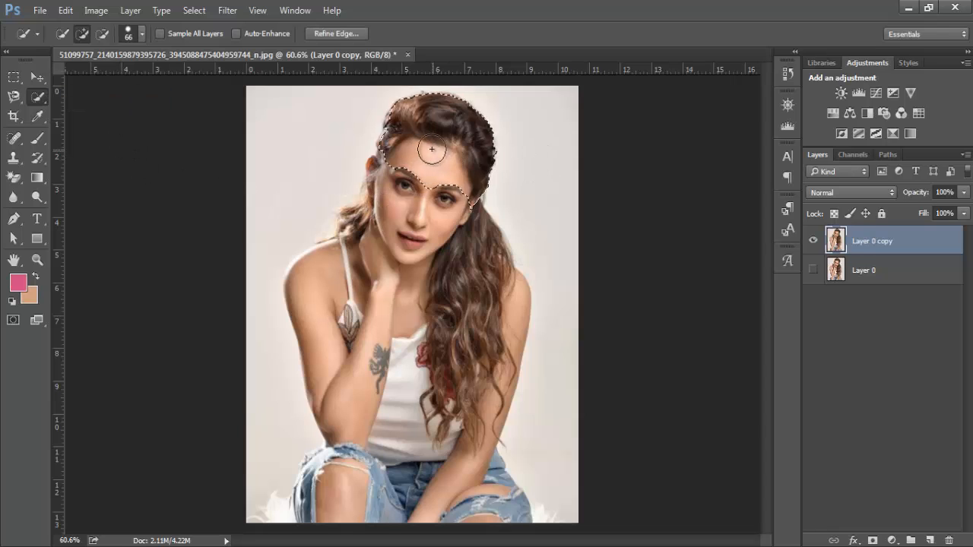
pyautogui.moveTo(394, 210)
pyautogui.mouseDown()
pyautogui.moveTo(366, 266)
pyautogui.moveTo(372, 219)
pyautogui.moveTo(367, 256)
pyautogui.moveTo(317, 293)
pyautogui.moveTo(397, 376)
pyautogui.moveTo(388, 376)
pyautogui.moveTo(449, 387)
pyautogui.moveTo(484, 309)
pyautogui.moveTo(512, 326)
pyautogui.mouseUp()
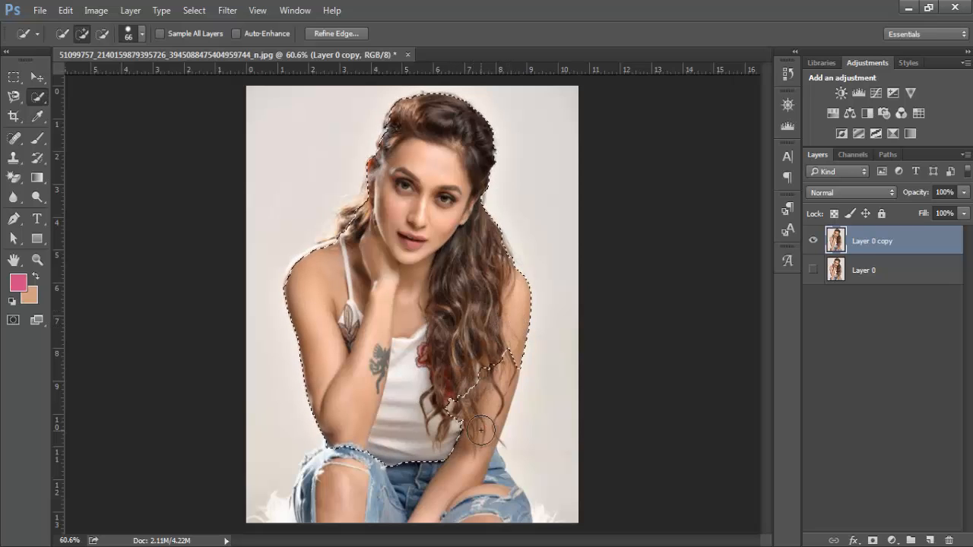
pyautogui.moveTo(481, 430)
pyautogui.mouseDown()
pyautogui.moveTo(444, 429)
pyautogui.moveTo(347, 492)
pyautogui.moveTo(324, 475)
pyautogui.moveTo(307, 498)
pyautogui.moveTo(453, 514)
pyautogui.moveTo(510, 506)
pyautogui.mouseUp()
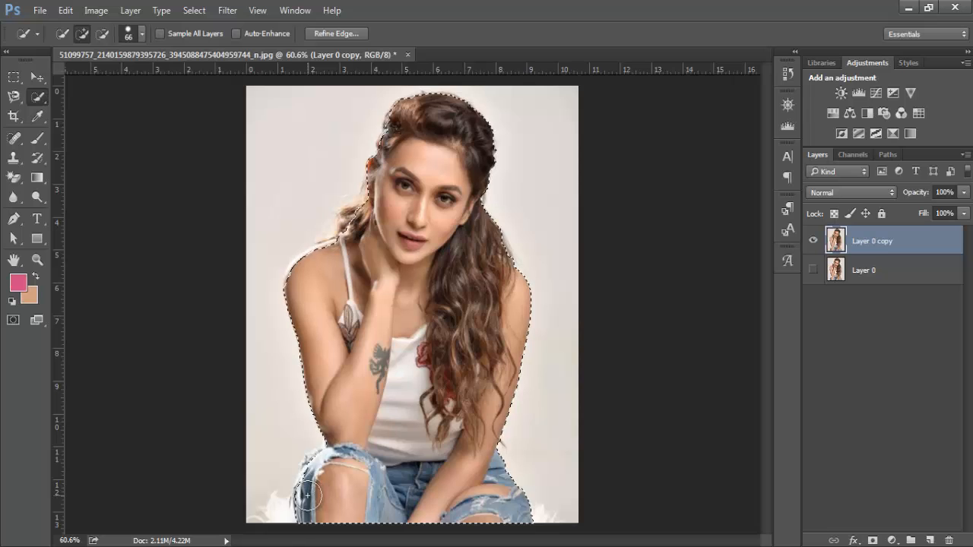
# Extend the selection over the missed outer denim edge of the raised knee beneath her bent elbow.
pyautogui.scroll(5, 311, 490)
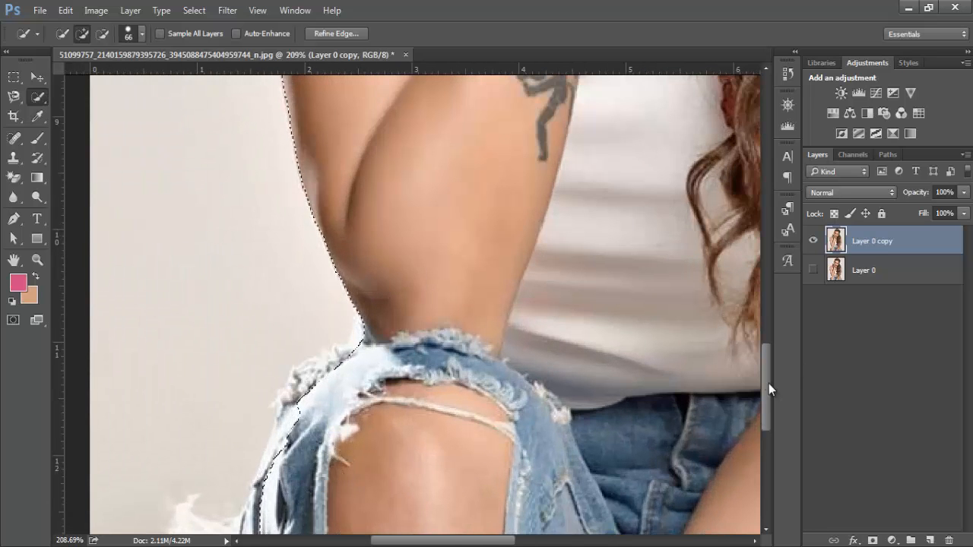
pyautogui.moveTo(768, 387); pyautogui.dragTo(767, 414)
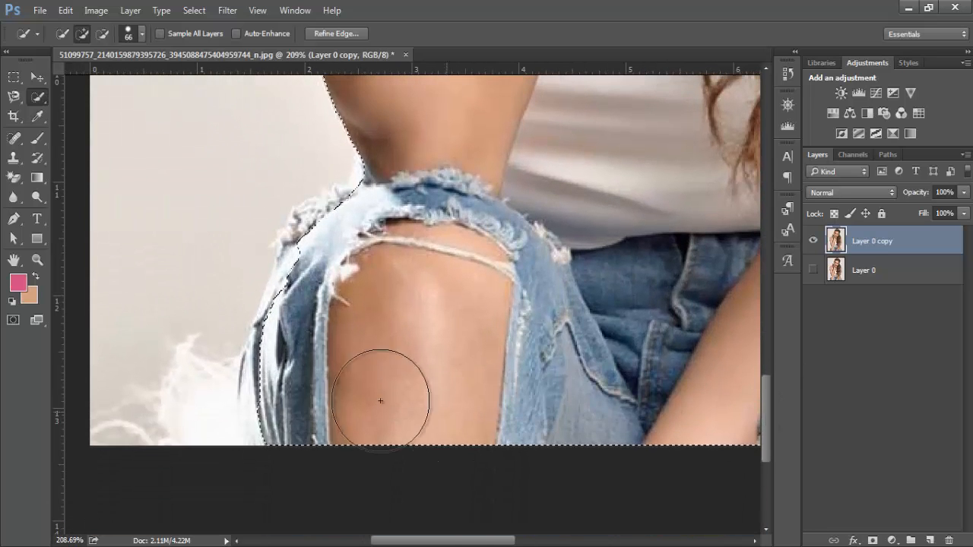
pyautogui.moveTo(301, 359)
pyautogui.mouseDown()
pyautogui.moveTo(306, 333)
pyautogui.moveTo(318, 319)
pyautogui.moveTo(311, 349)
pyautogui.mouseUp()
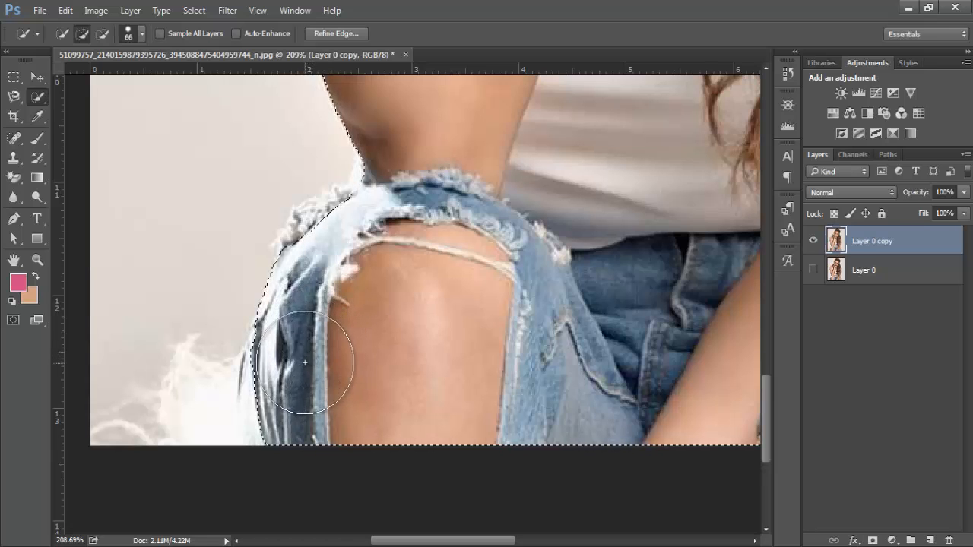
# Add the bright rim of the shoulder above the bent arm to the selection.
pyautogui.scroll(1, 440, 350)
pyautogui.scroll(10, 440, 350)
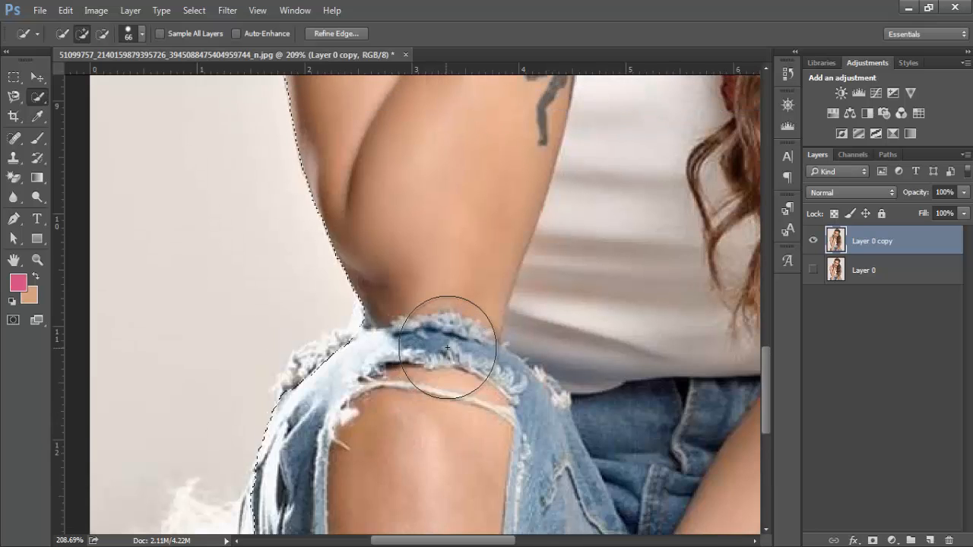
pyautogui.scroll(5, 448, 347)
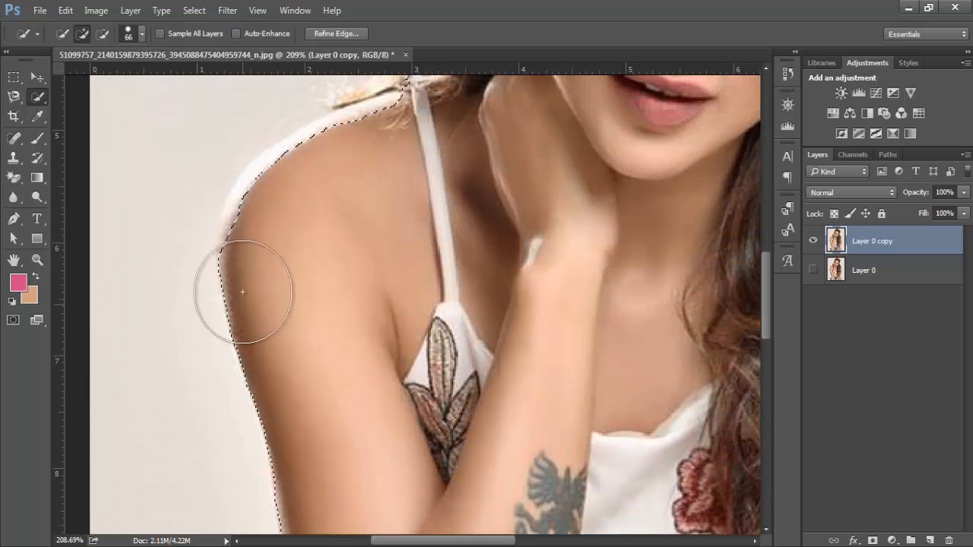
pyautogui.click(271, 229)
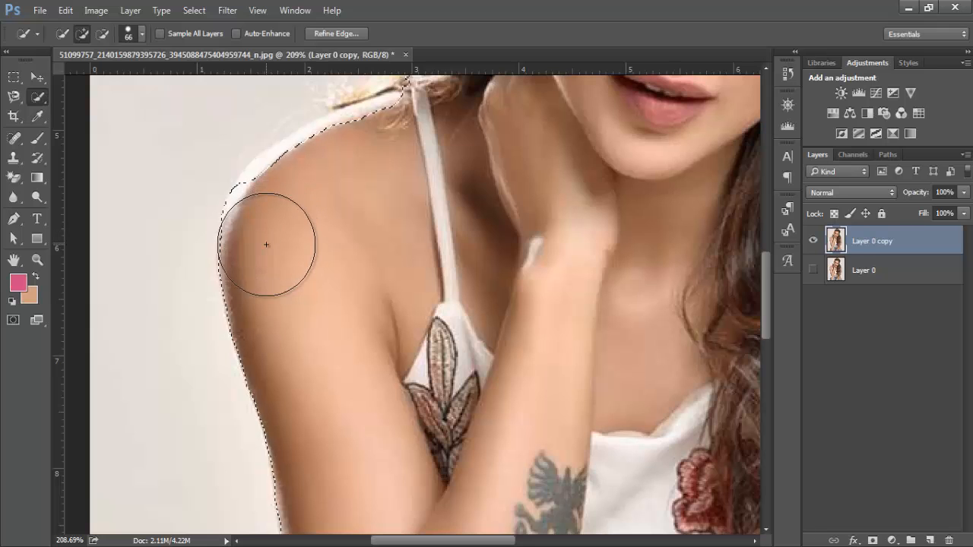
pyautogui.click(298, 202)
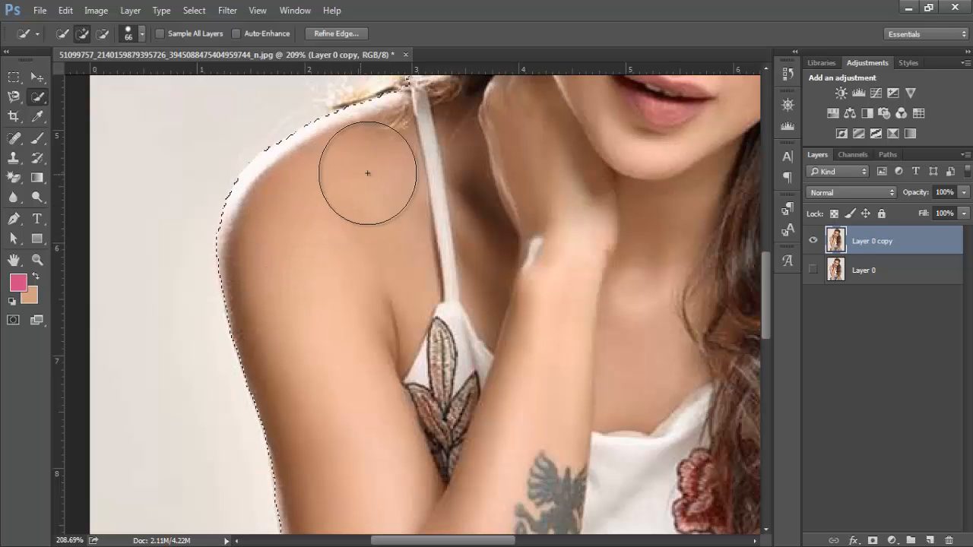
# Add the loose curls behind the neck and the hair below the flower-side ear to the selection.
pyautogui.scroll(4, 423, 246)
pyautogui.scroll(3, 506, 331)
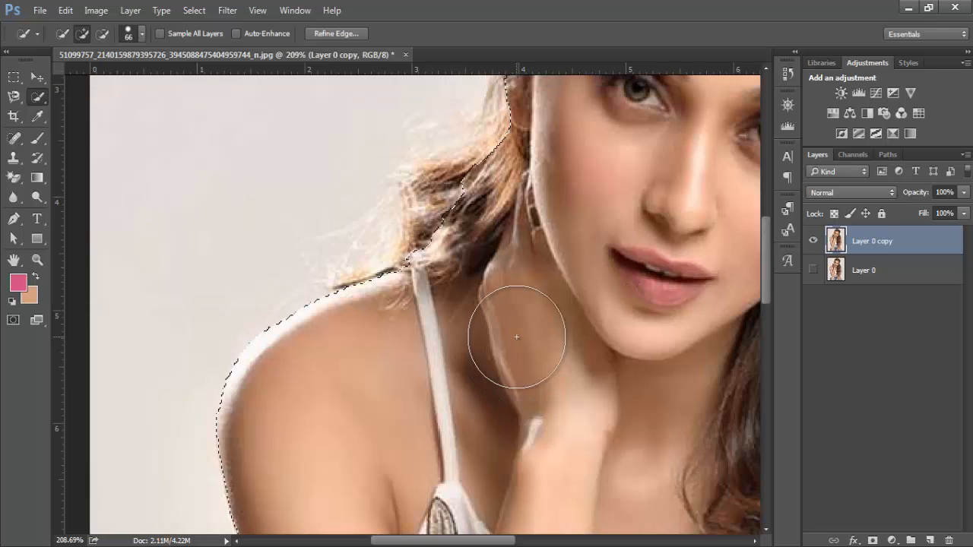
pyautogui.scroll(1, 529, 367)
pyautogui.click(458, 333)
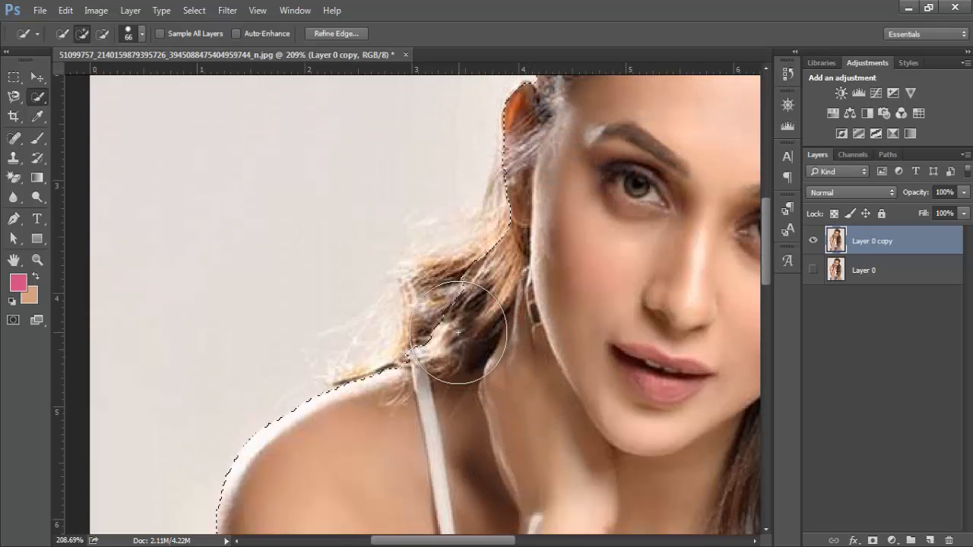
pyautogui.click(454, 305)
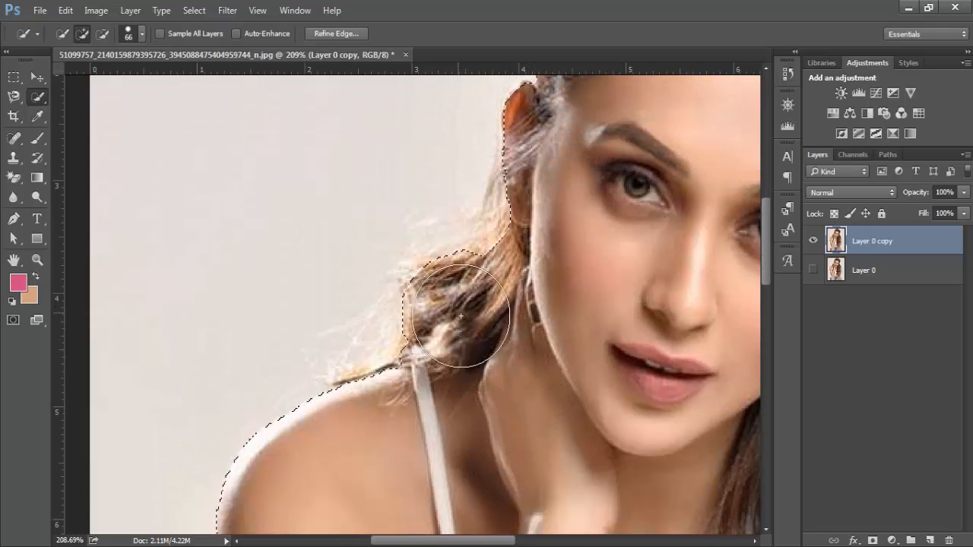
pyautogui.click(523, 283)
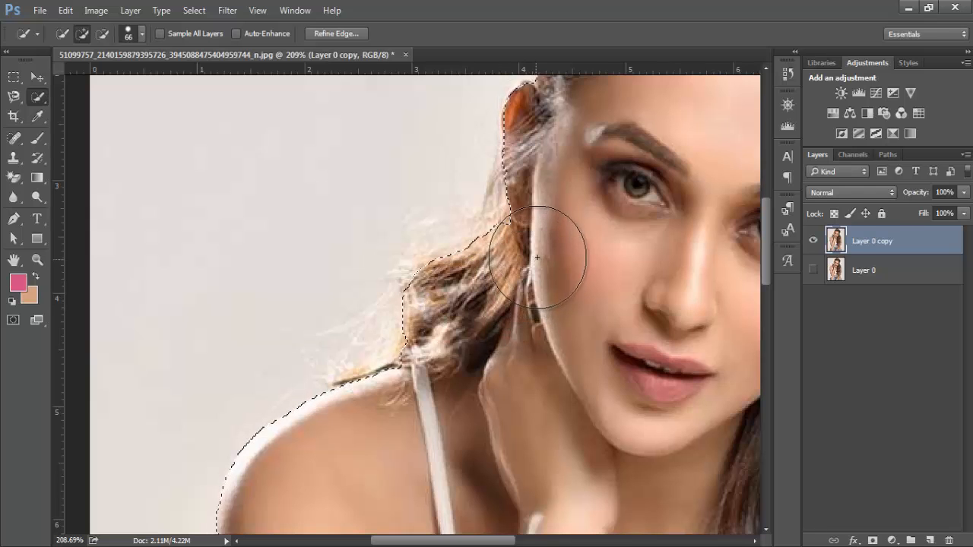
pyautogui.click(542, 223)
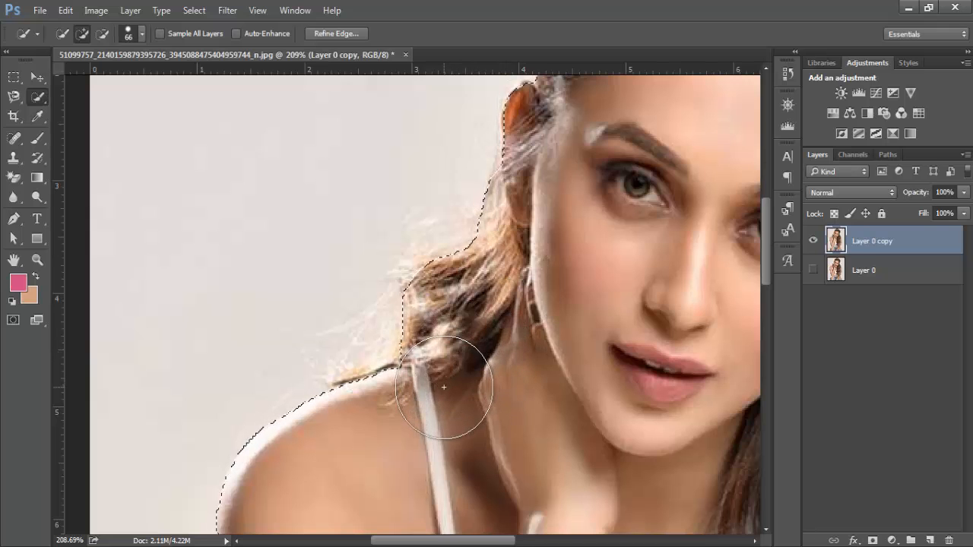
# Refine the selection around the orange hair flower and the swept-back hair above it, adding the missed outer strands.
pyautogui.scroll(6, 524, 347)
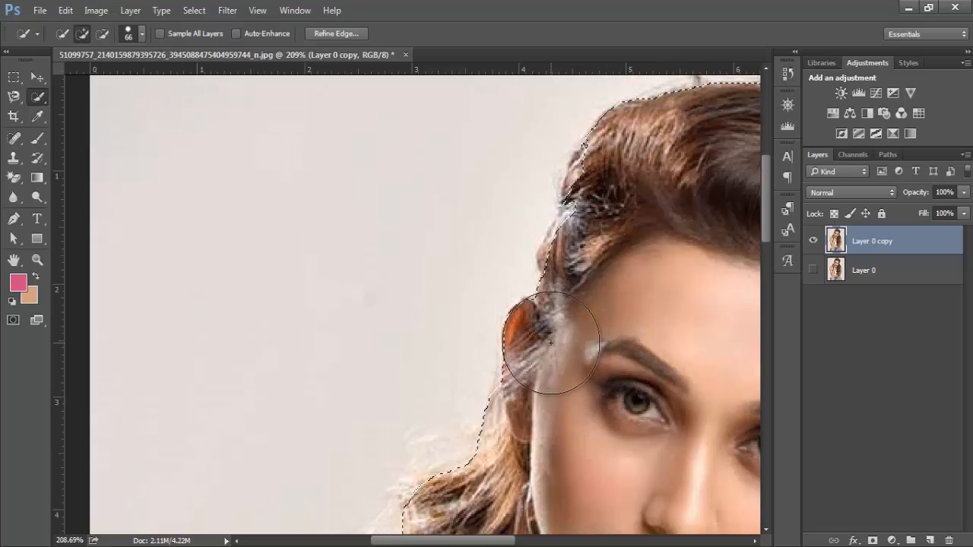
pyautogui.scroll(5, 555, 347)
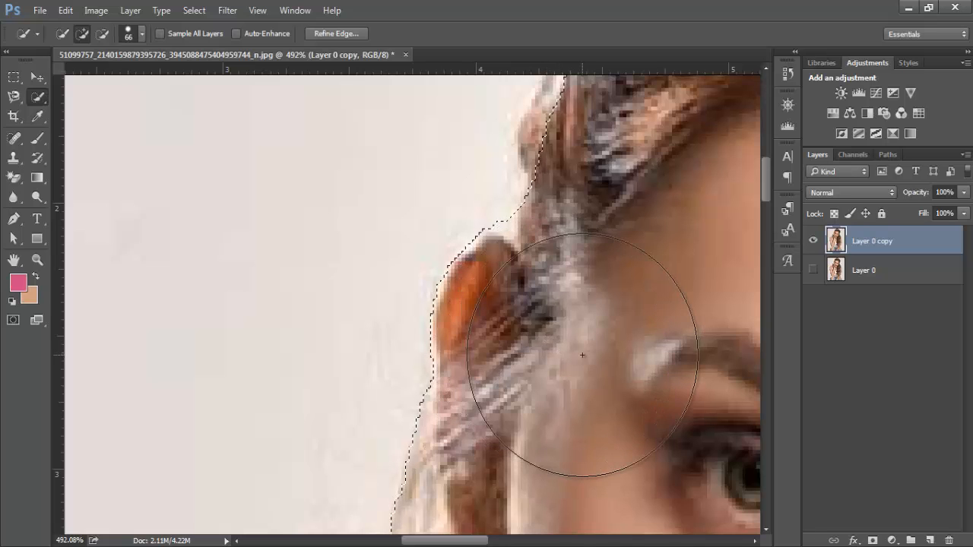
pyautogui.scroll(3, 590, 343)
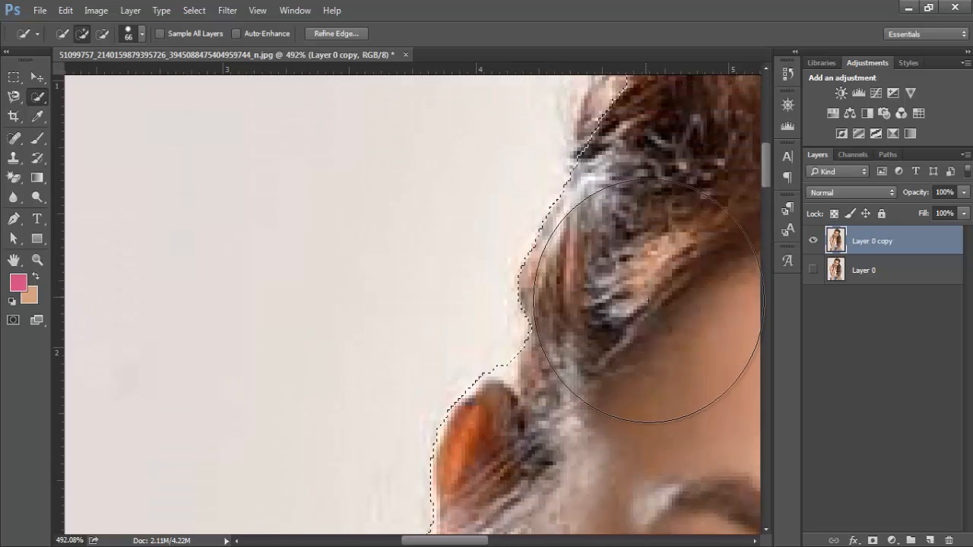
pyautogui.scroll(3, 653, 304)
pyautogui.moveTo(667, 295); pyautogui.dragTo(728, 207)
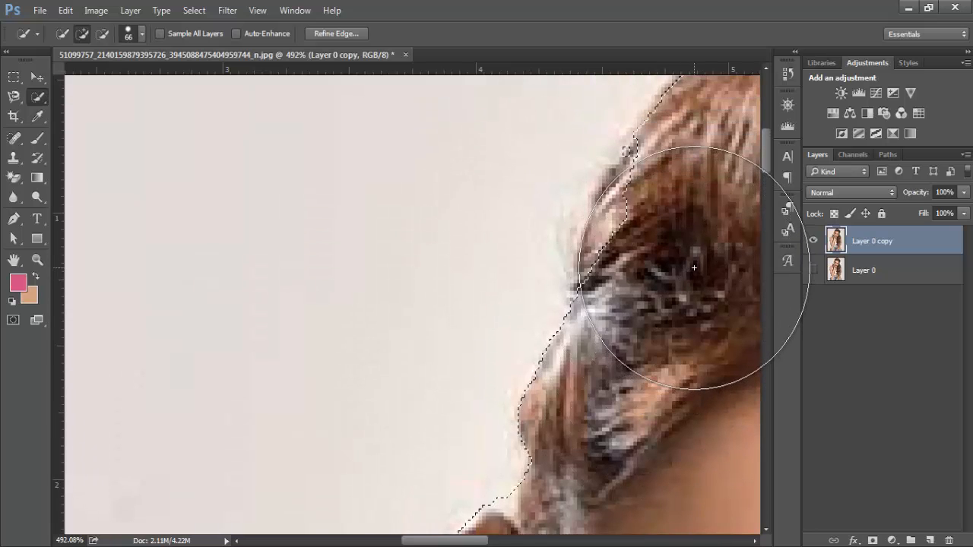
# Complete the selection around the crown and add the missed outer edge of the long hair above the straight arm's shoulder.
pyautogui.scroll(-5, 724, 361)
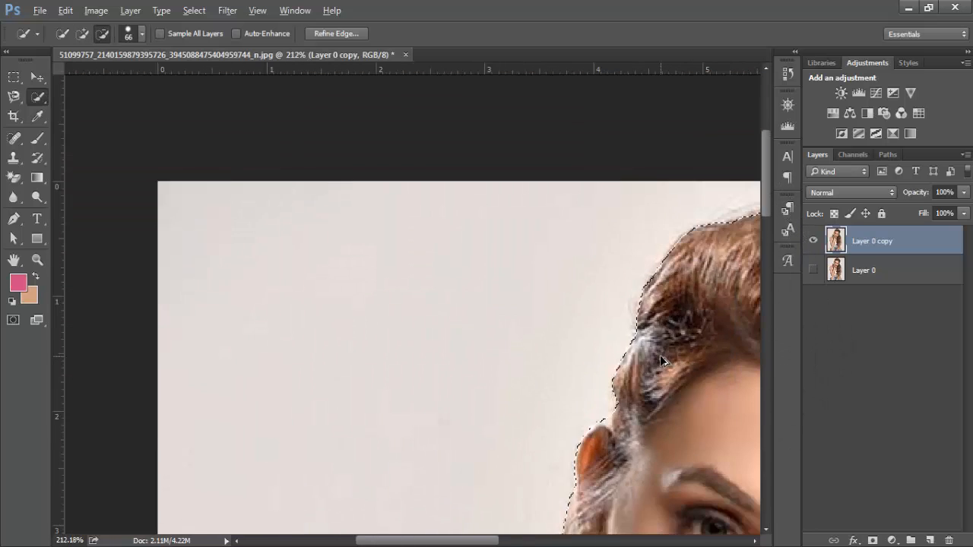
pyautogui.scroll(-3, 660, 362)
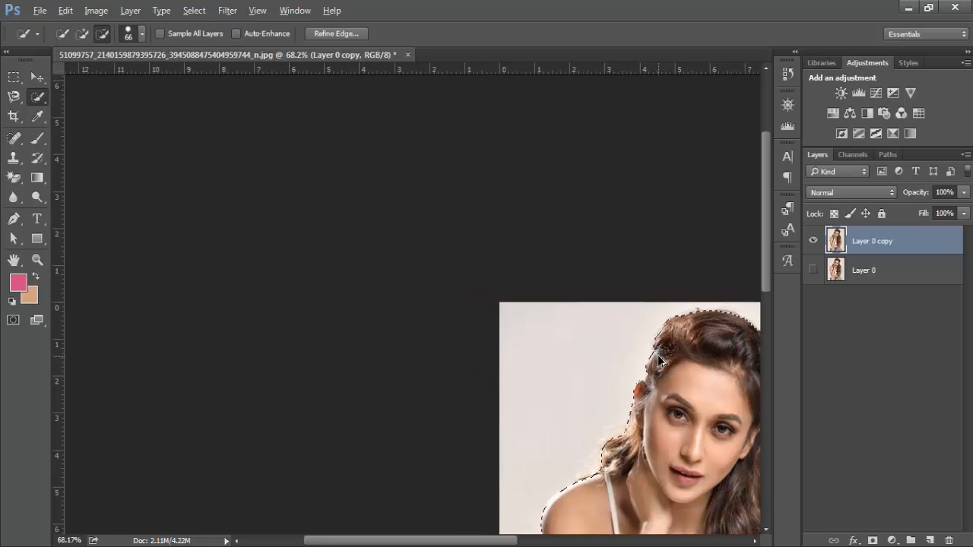
pyautogui.scroll(5, 425, 148)
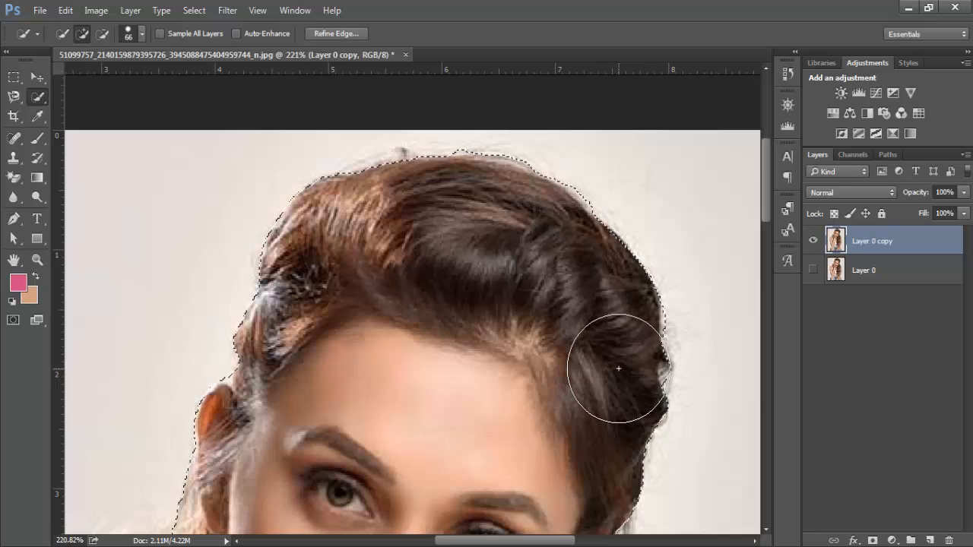
pyautogui.scroll(-5, 609, 365)
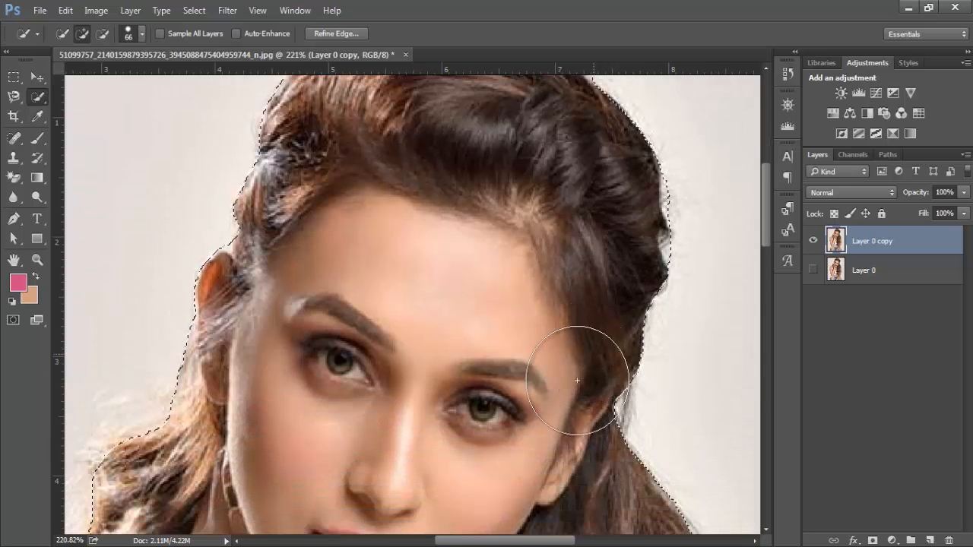
pyautogui.scroll(-10, 577, 381)
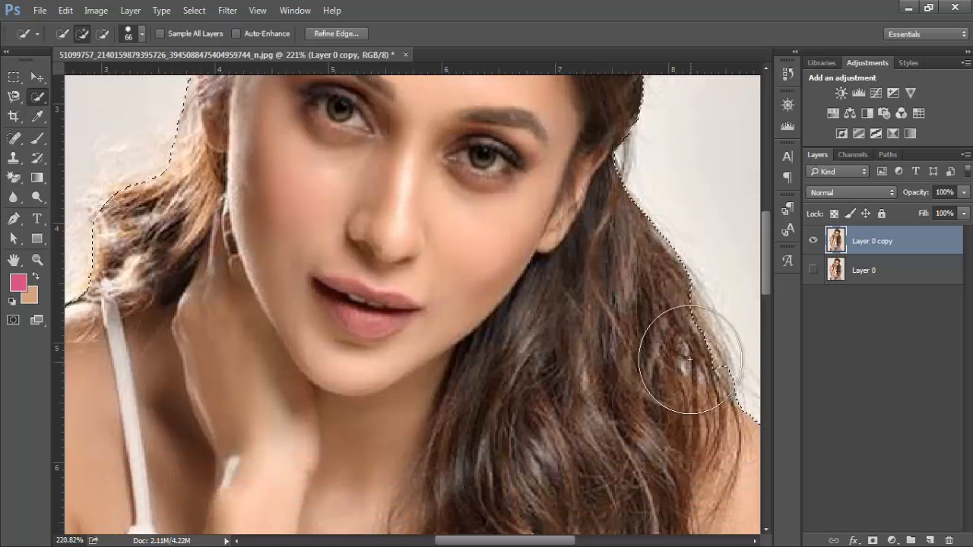
pyautogui.scroll(-3, 672, 395)
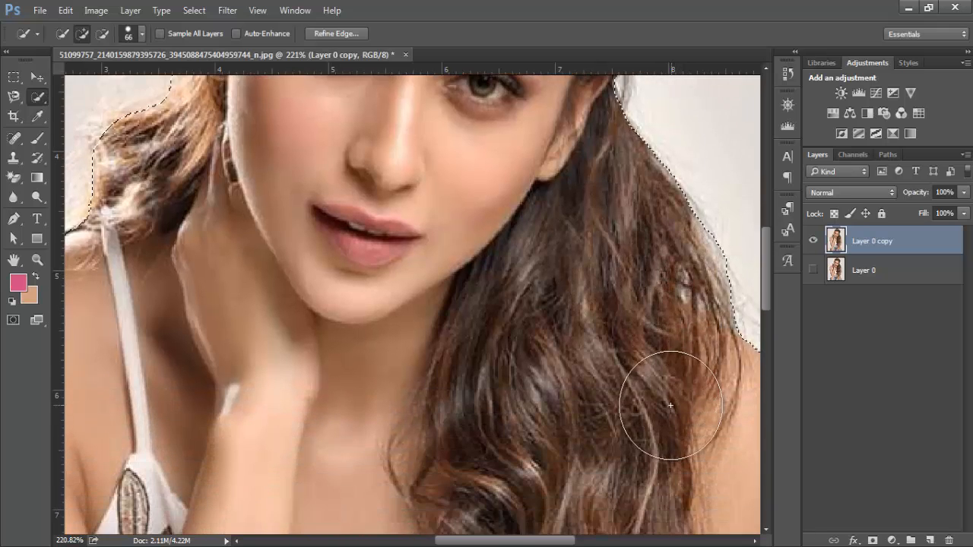
# Inspect the selection outline along the straight arm and jeans, and review it around the whole figure.
pyautogui.scroll(-5, 661, 407)
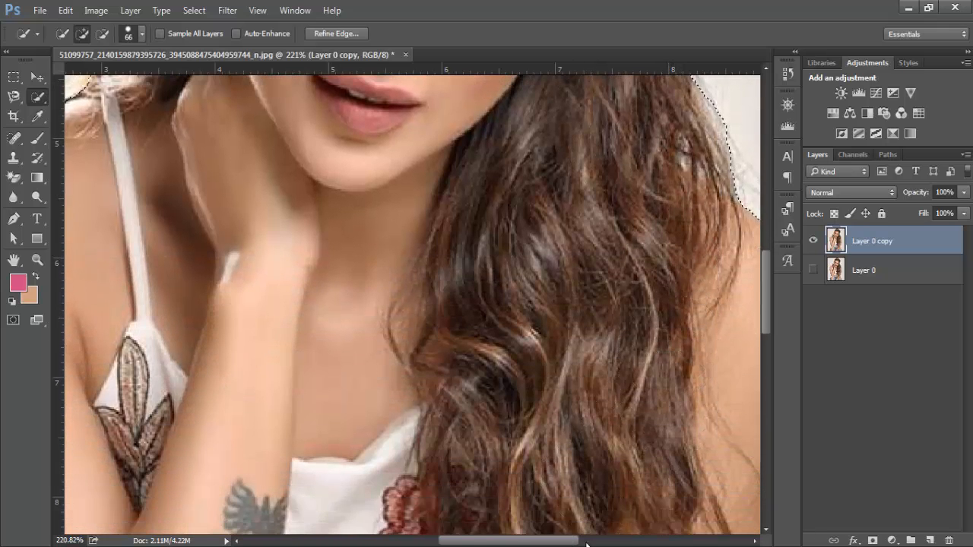
pyautogui.moveTo(586, 545); pyautogui.dragTo(619, 545)
pyautogui.scroll(-10, 537, 370)
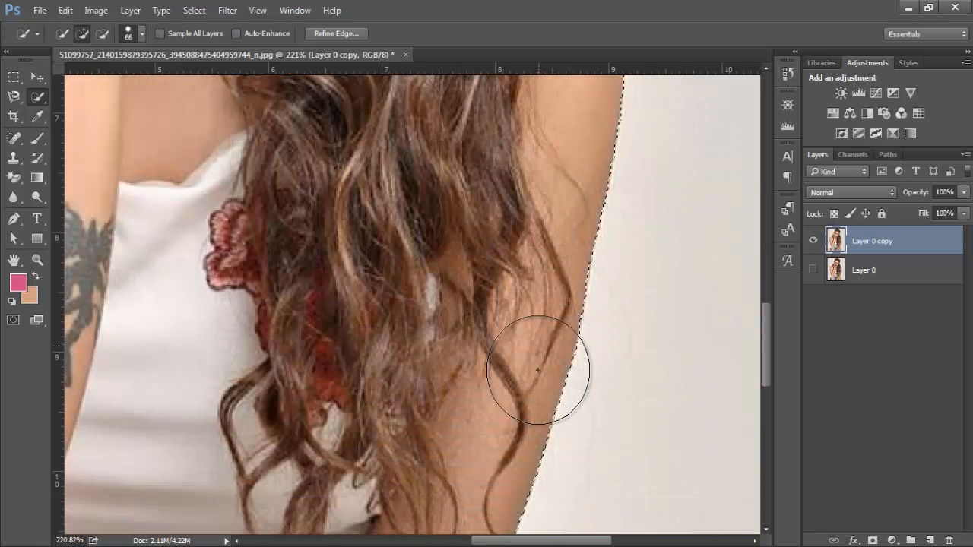
pyautogui.scroll(-12, 537, 371)
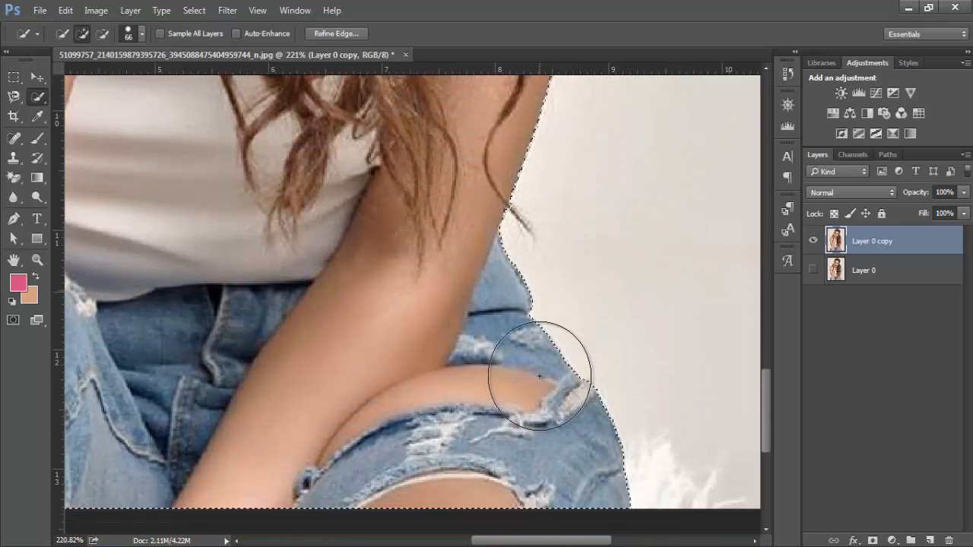
pyautogui.scroll(-8, 475, 361)
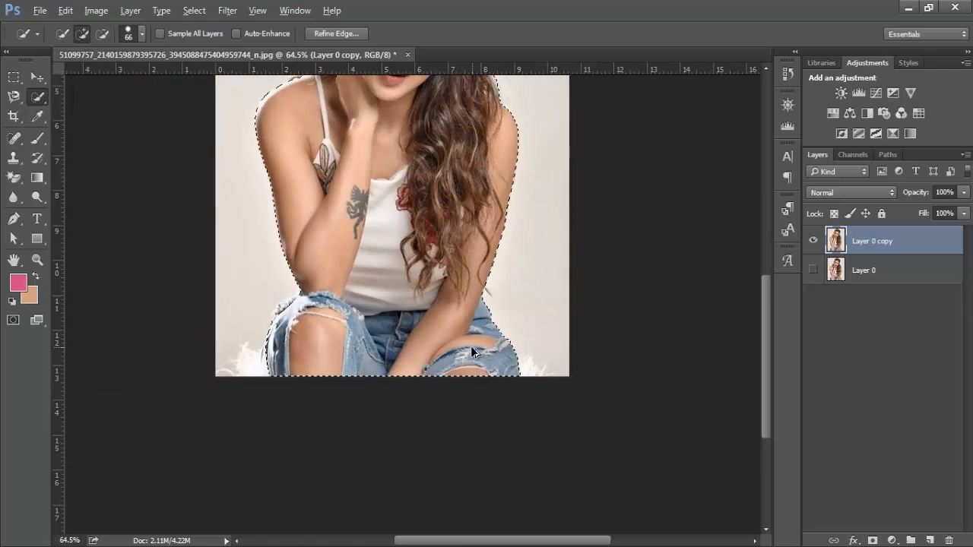
pyautogui.scroll(-2, 471, 346)
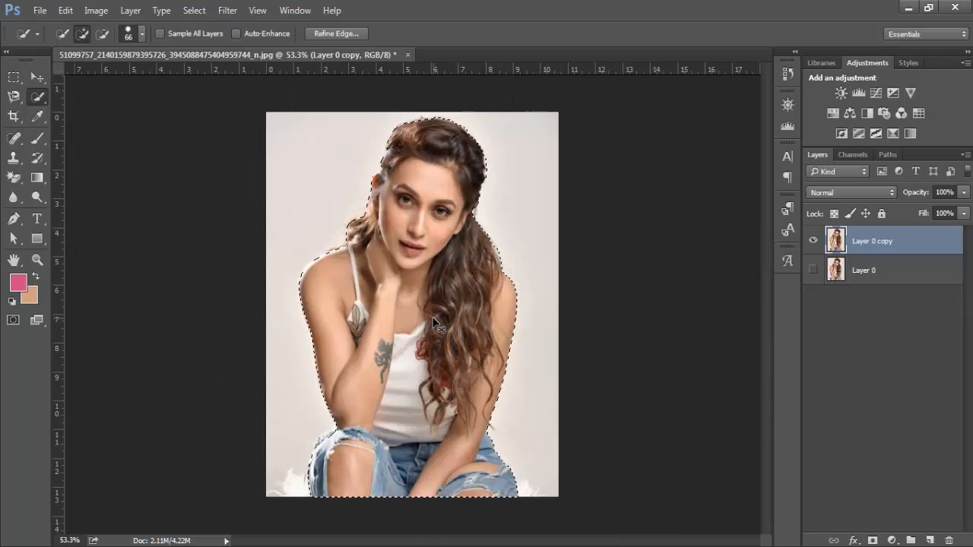
pyautogui.scroll(1, 434, 321)
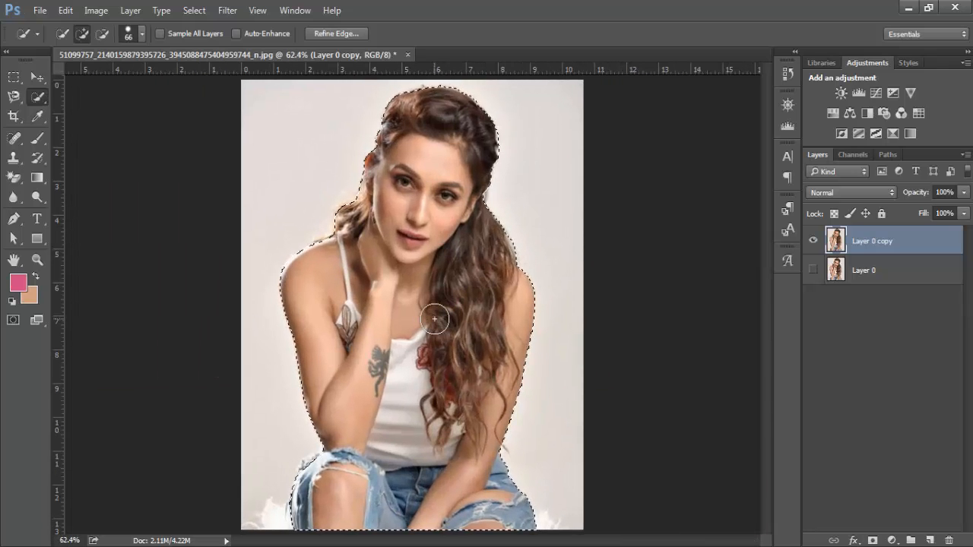
# Copy the selected woman onto a new layer and hide the Layer 0 copy beneath it.
pyautogui.click(35, 78)
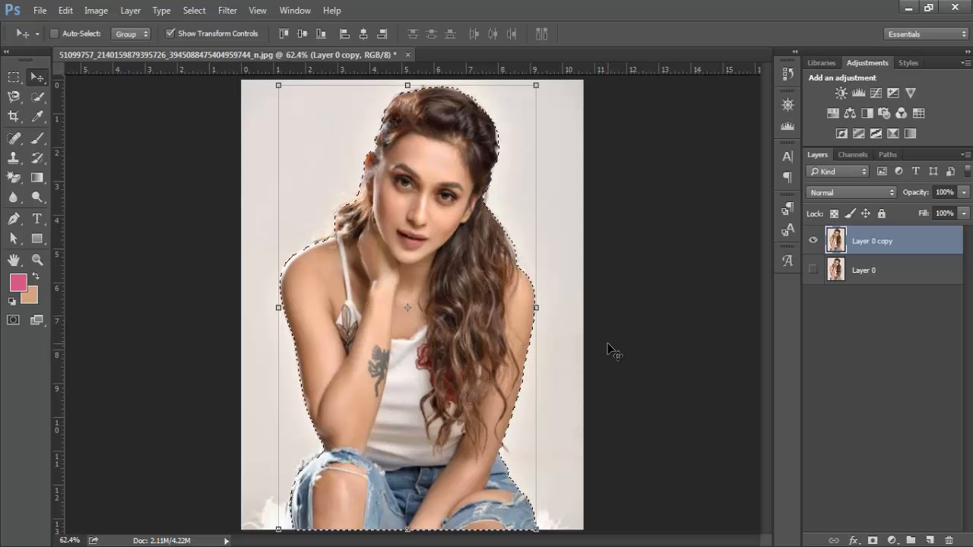
pyautogui.hotkey('ctrl', 'j')
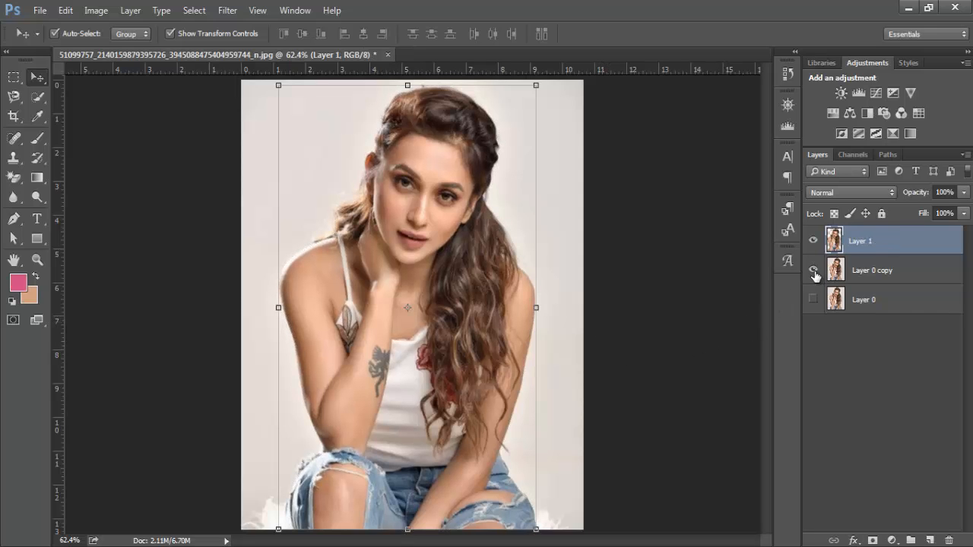
pyautogui.click(813, 271)
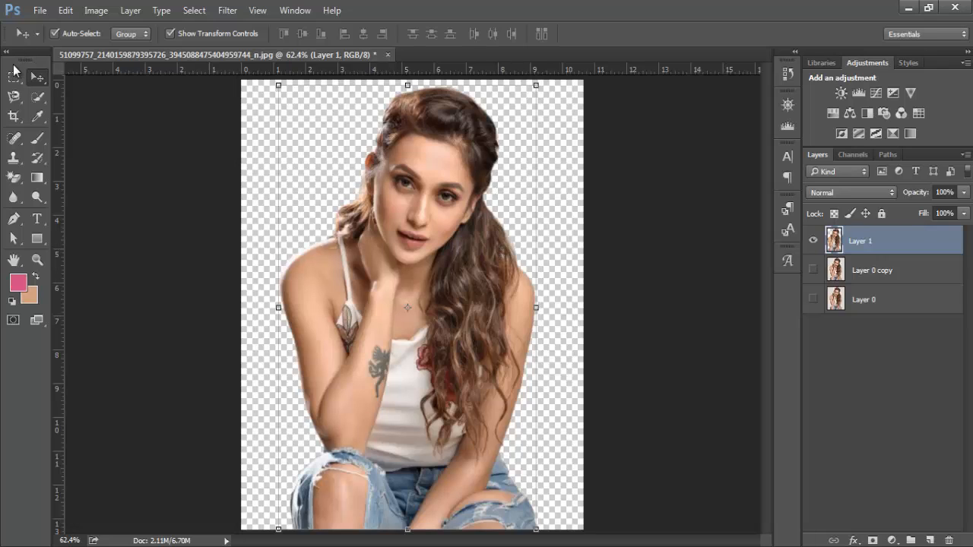
pyautogui.click(314, 166)
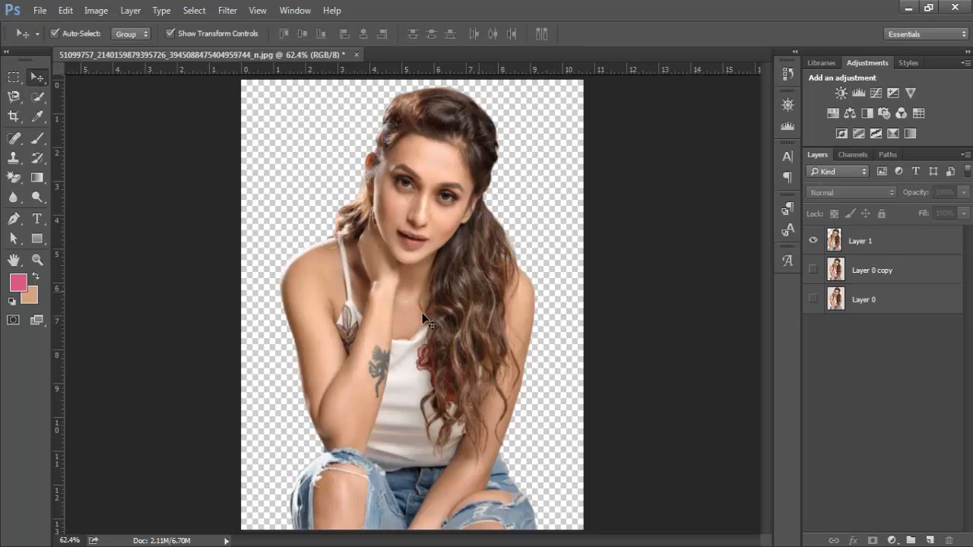
# Create a new white RGB document 1.5 inches wide and 1.9 inches high at 300 pixels/inch.
pyautogui.click(40, 10)
pyautogui.click(50, 28)
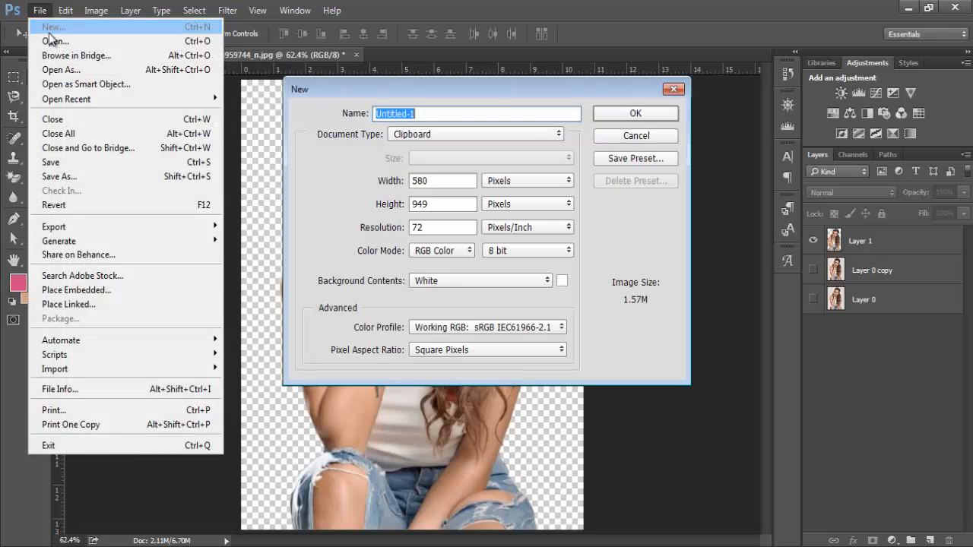
pyautogui.click(513, 181)
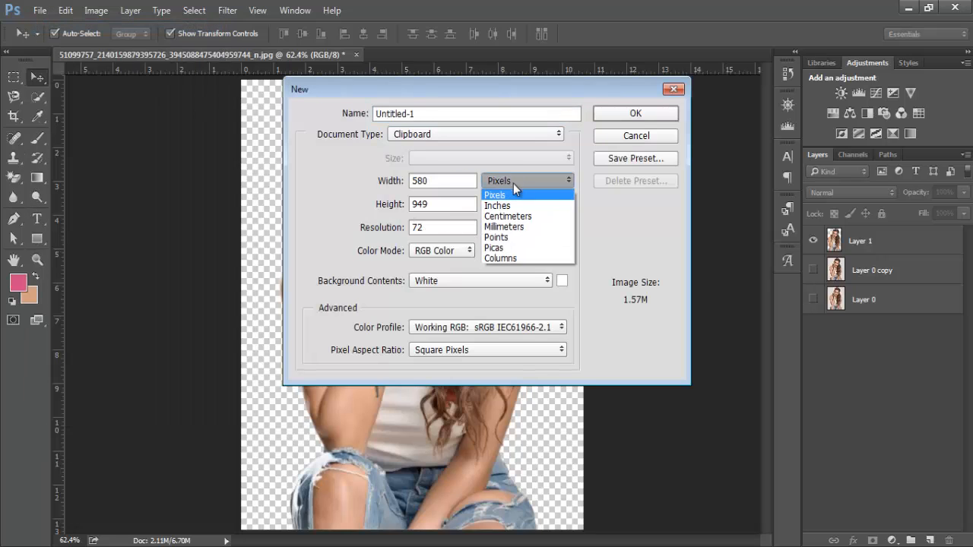
pyautogui.click(521, 204)
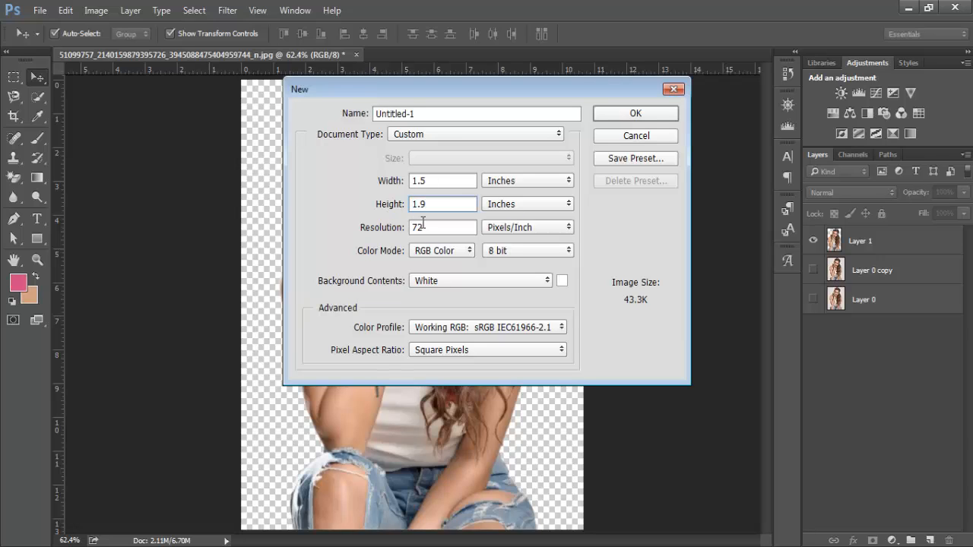
pyautogui.write('00')
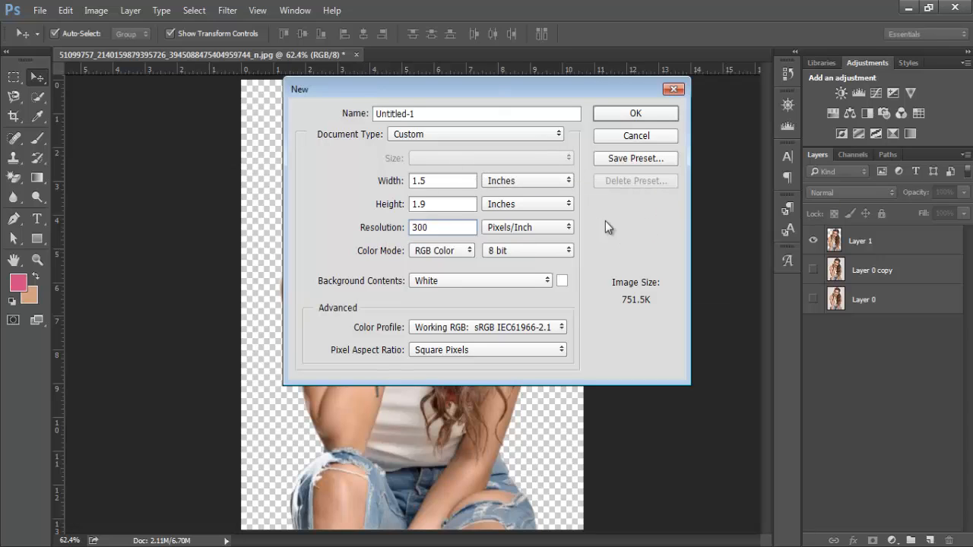
pyautogui.click(642, 114)
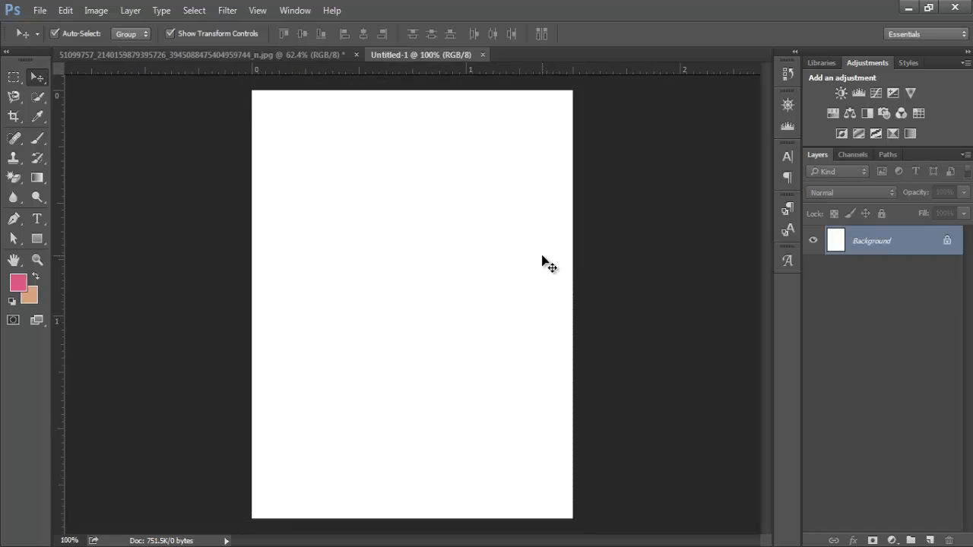
# Bring the cut-out woman from the portrait file into the new Untitled-1 document and place her over the white canvas.
pyautogui.scroll(-1, 411, 241)
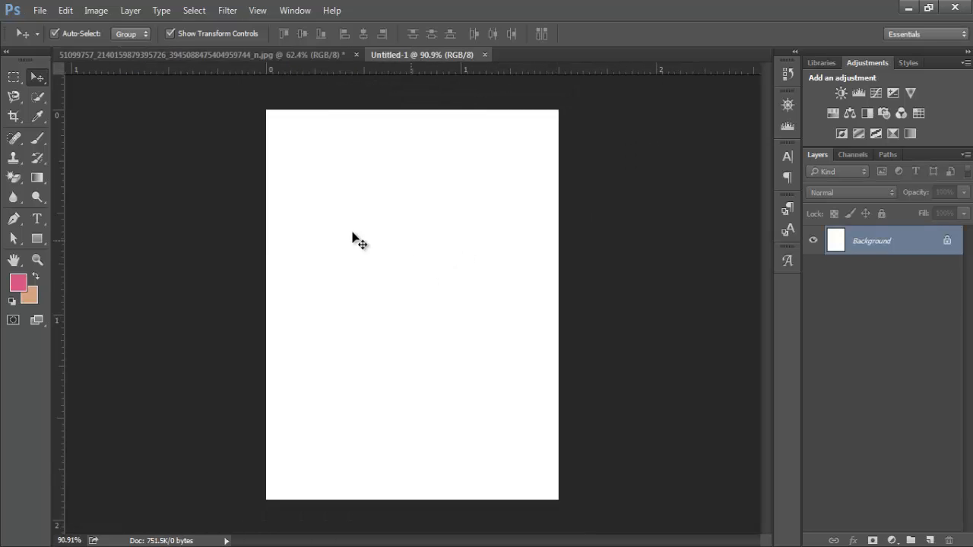
pyautogui.click(161, 57)
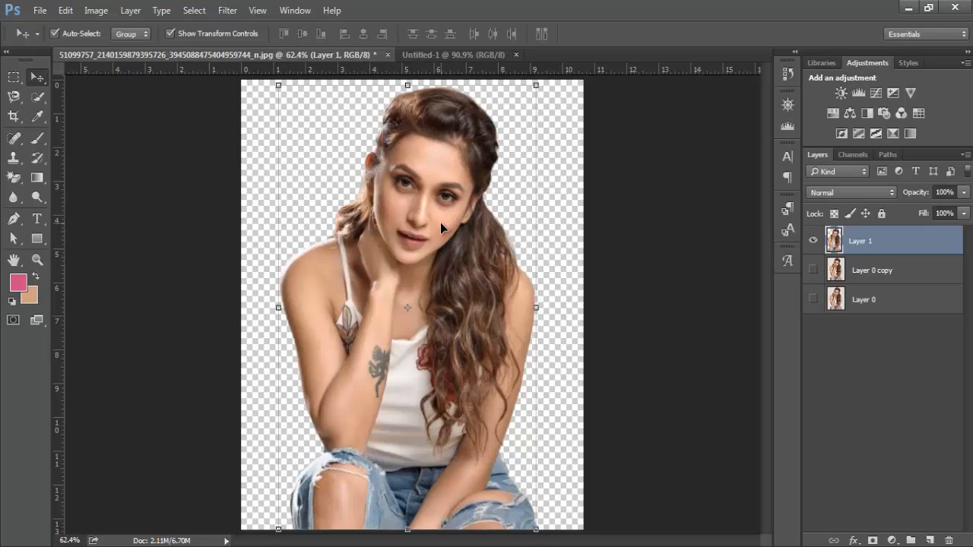
pyautogui.moveTo(441, 222); pyautogui.dragTo(393, 250)
pyautogui.moveTo(410, 284); pyautogui.dragTo(447, 335)
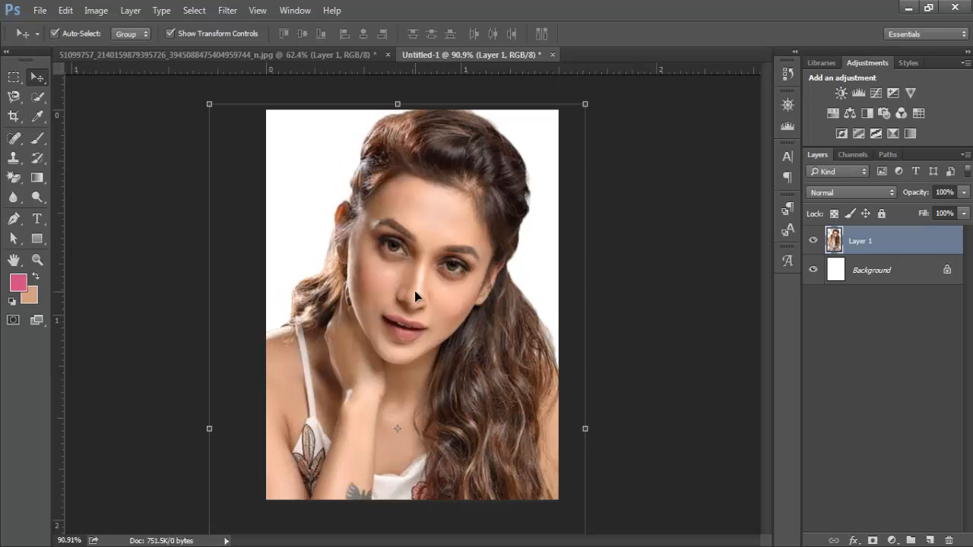
# Scale the woman to about 73% width and 70% height, and centre her on the canvas with her head just below the upper edge.
pyautogui.hotkey('ctrl', 't')
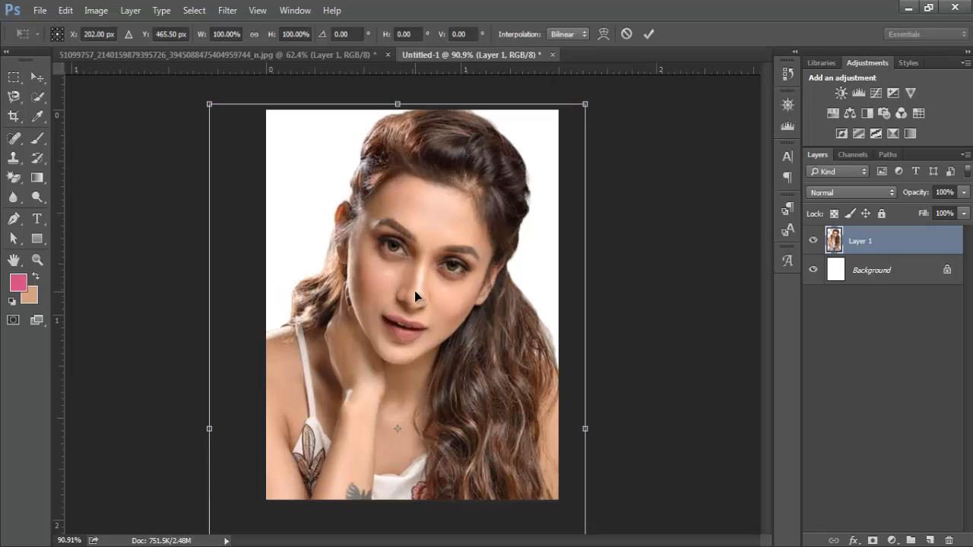
pyautogui.moveTo(587, 104); pyautogui.dragTo(534, 202)
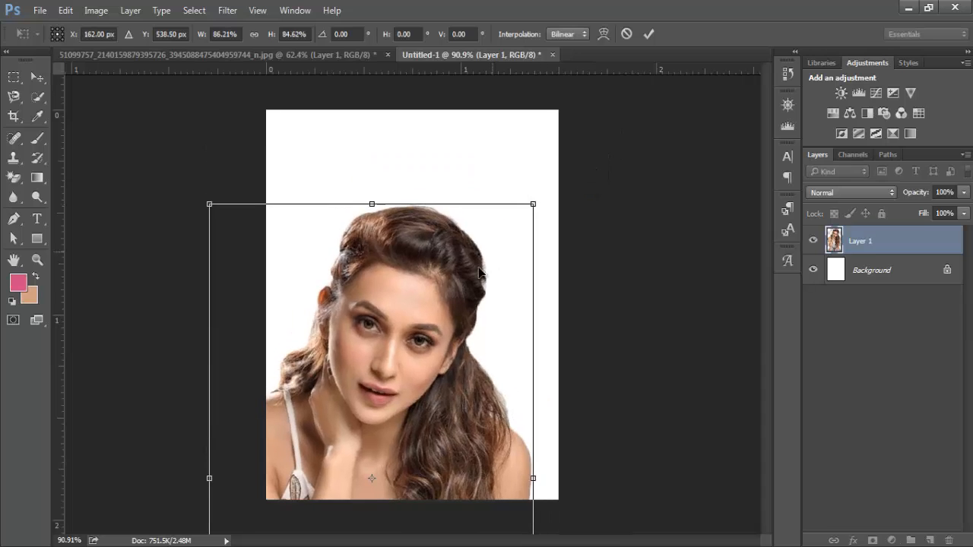
pyautogui.moveTo(443, 276); pyautogui.dragTo(472, 196)
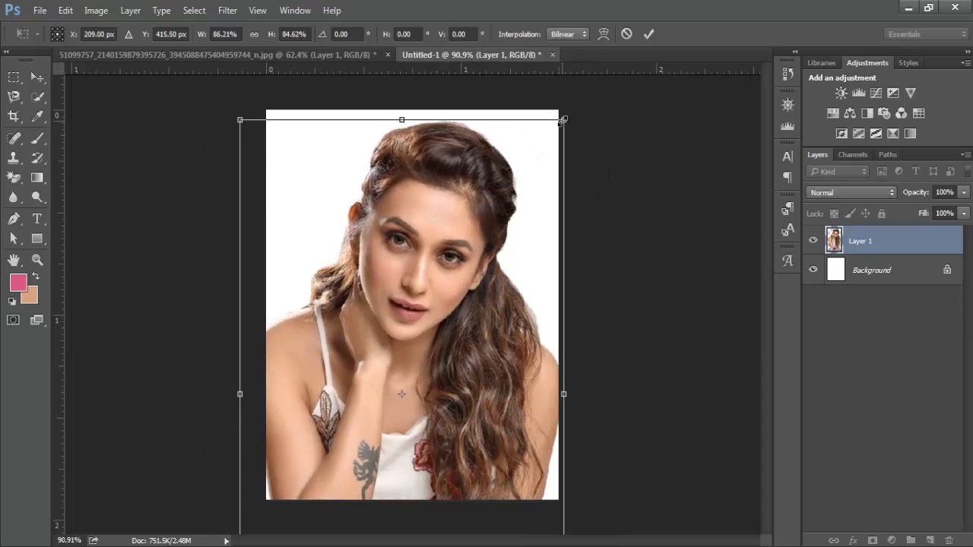
pyautogui.moveTo(564, 120); pyautogui.dragTo(514, 213)
pyautogui.moveTo(413, 317); pyautogui.dragTo(450, 228)
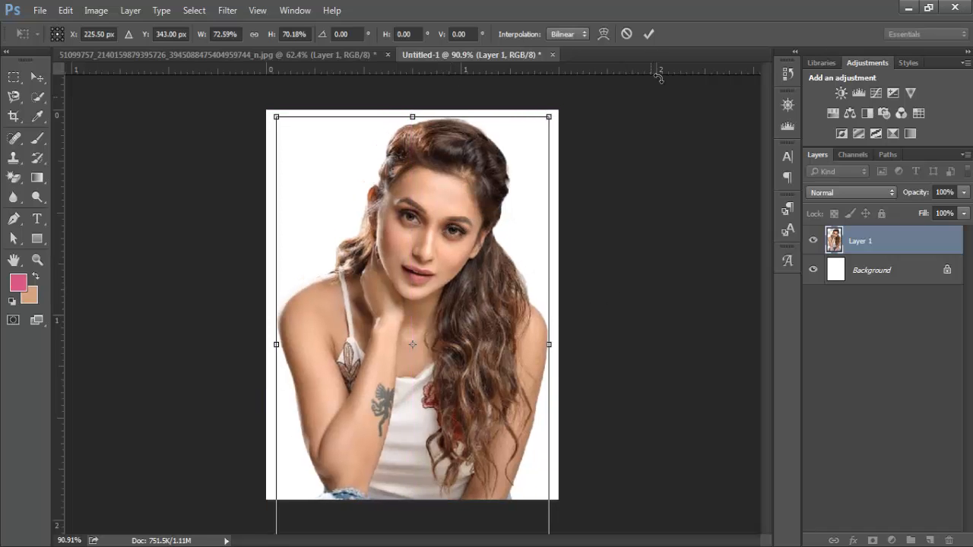
pyautogui.click(650, 34)
pyautogui.click(649, 226)
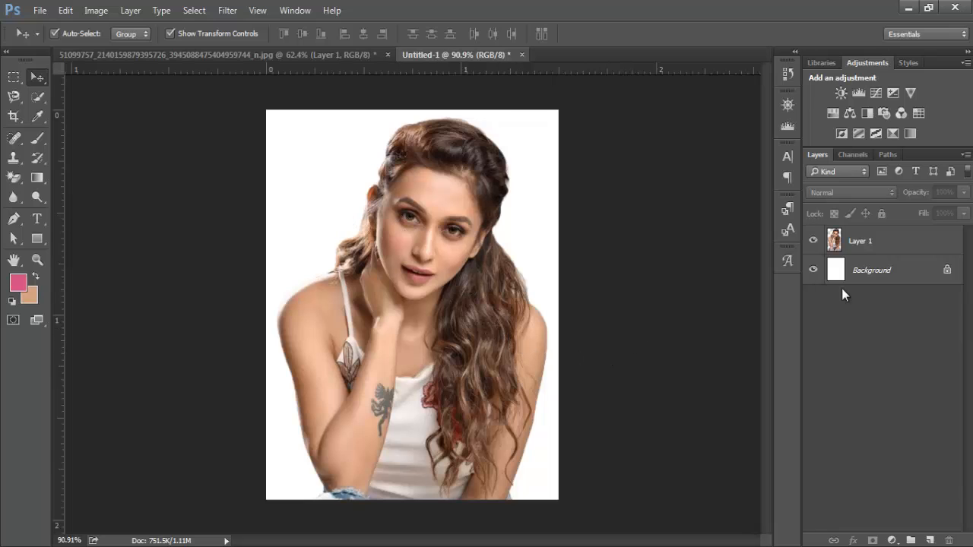
# Convert the locked white Background into a regular layer.
pyautogui.click(947, 269)
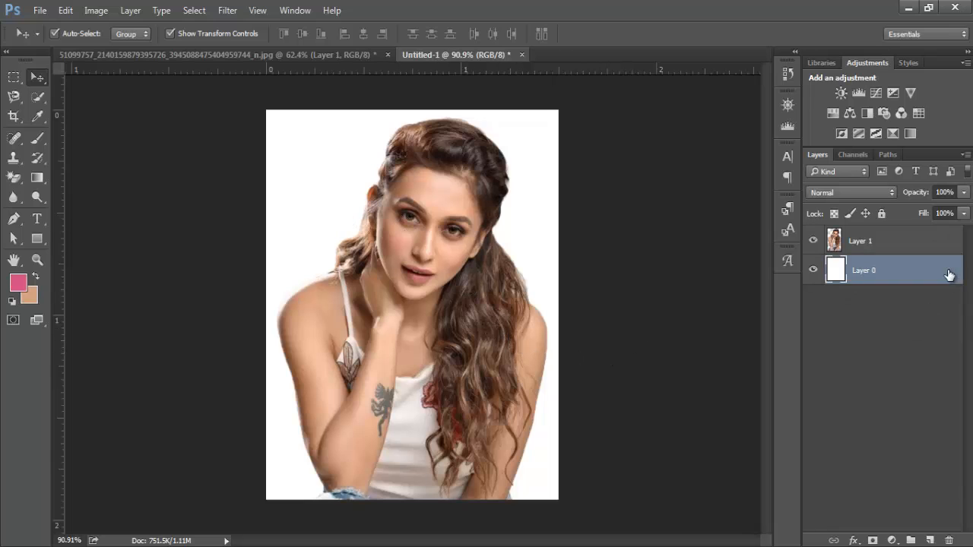
pyautogui.click(821, 330)
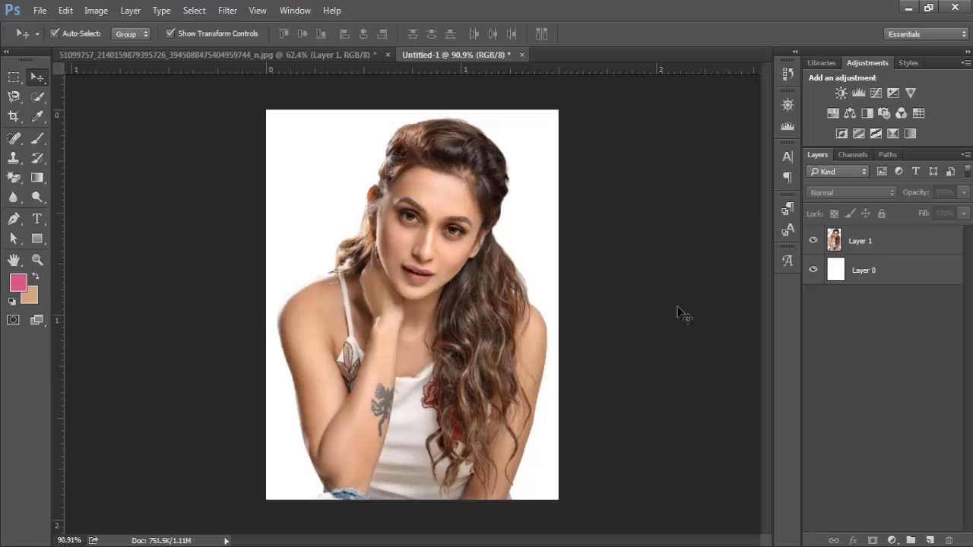
pyautogui.click(441, 220)
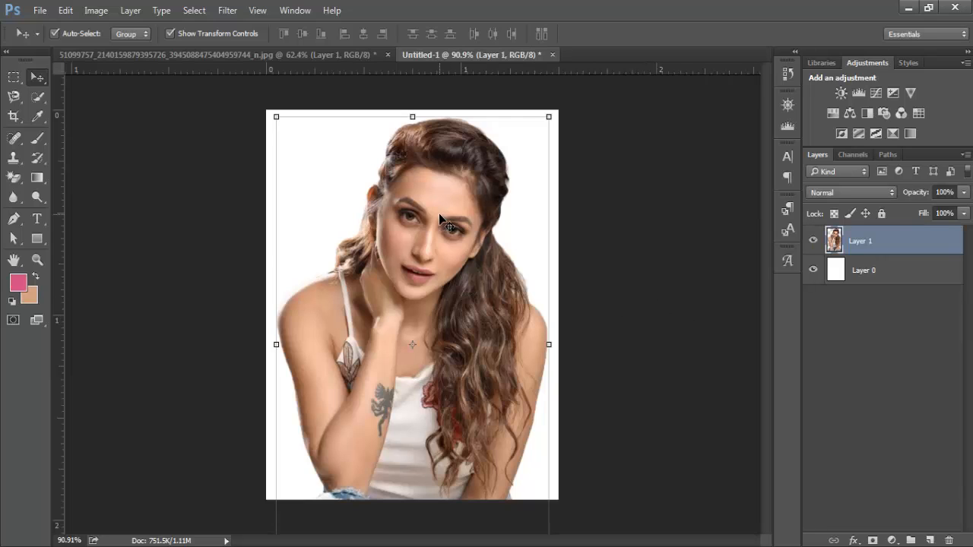
pyautogui.click(615, 239)
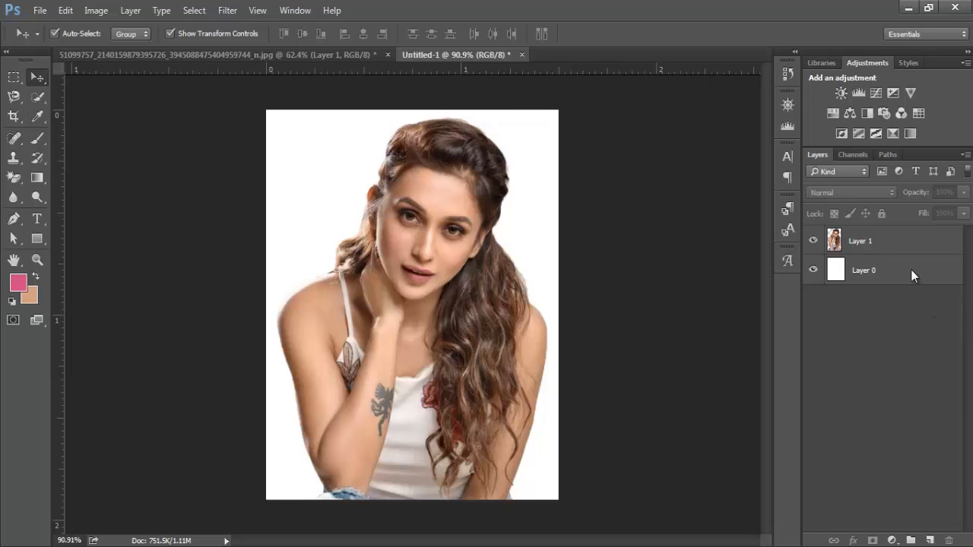
# Add a Curves adjustment layer above the woman, place a midtone point on the RGB curve and apply the automatic correction.
pyautogui.click(919, 252)
pyautogui.click(919, 301)
pyautogui.click(876, 92)
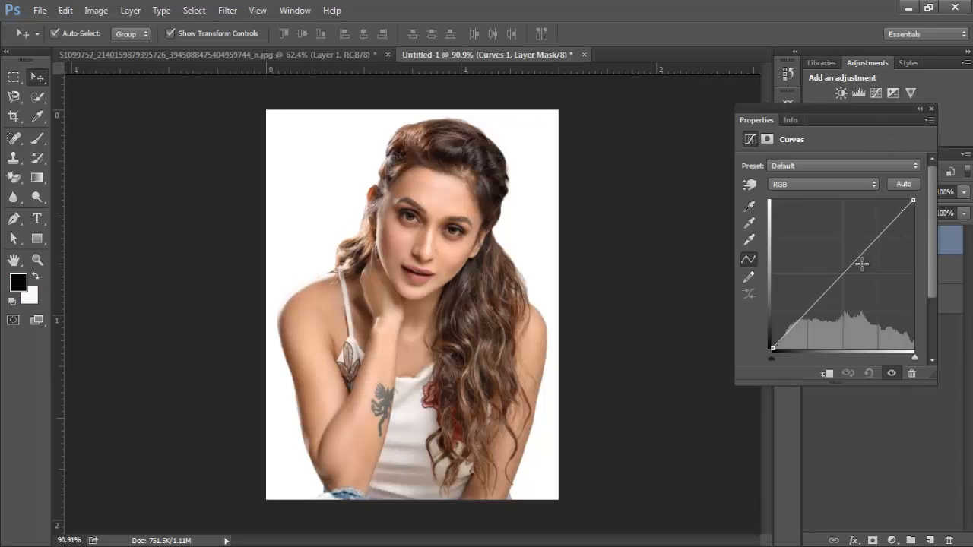
pyautogui.moveTo(861, 263)
pyautogui.mouseDown()
pyautogui.moveTo(837, 254)
pyautogui.moveTo(859, 280)
pyautogui.moveTo(841, 267)
pyautogui.moveTo(847, 274)
pyautogui.mouseUp()
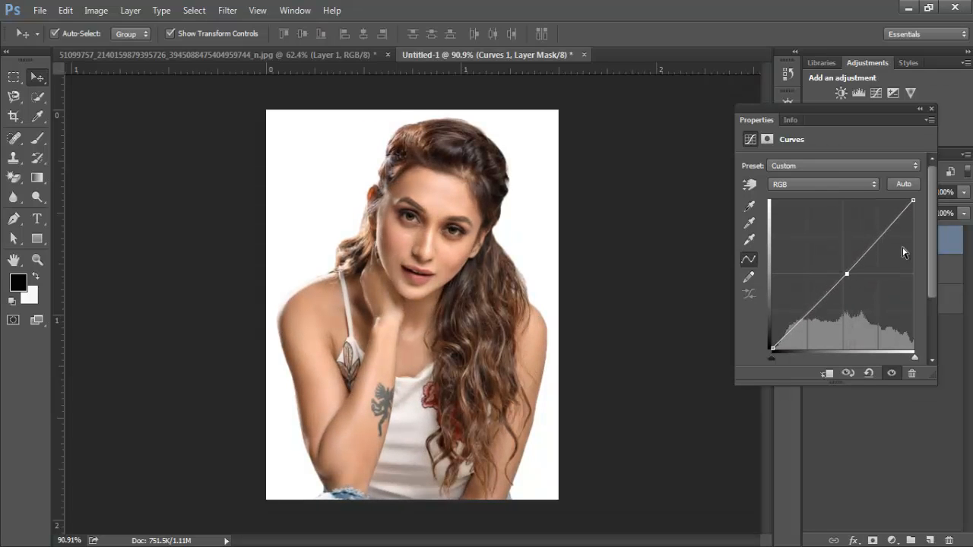
pyautogui.click(906, 185)
pyautogui.click(932, 110)
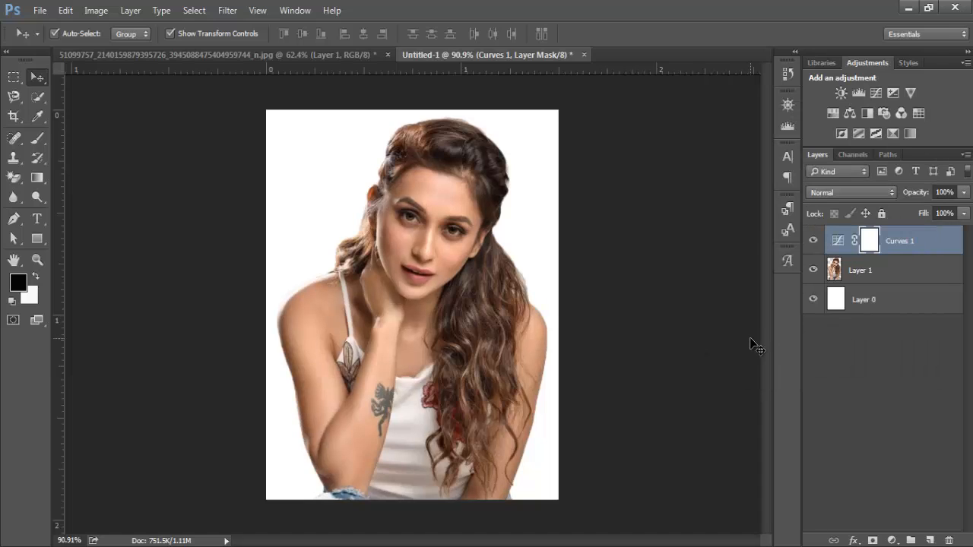
# Add a Color Lookup adjustment layer above the Curves layer and load the Moonlight.3DL 3D LUT.
pyautogui.click(920, 114)
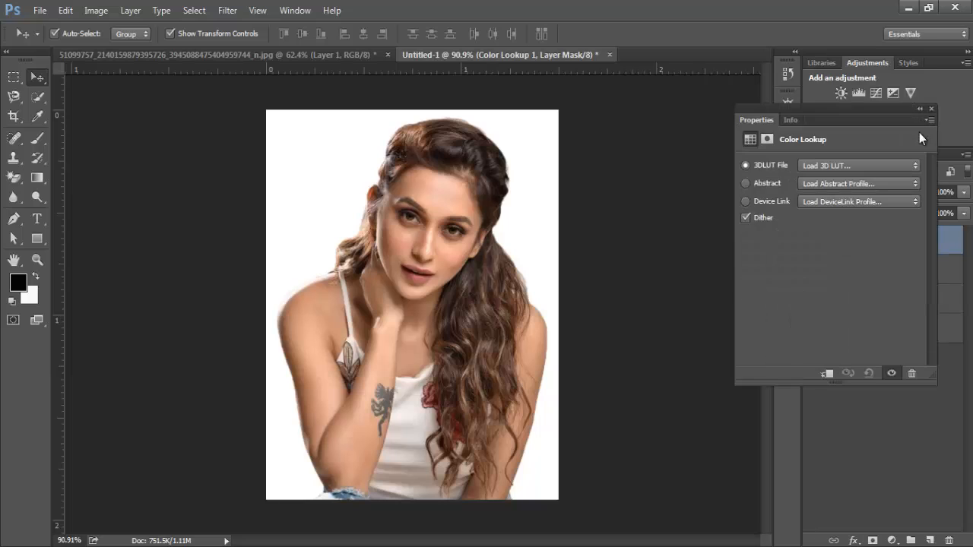
pyautogui.click(913, 168)
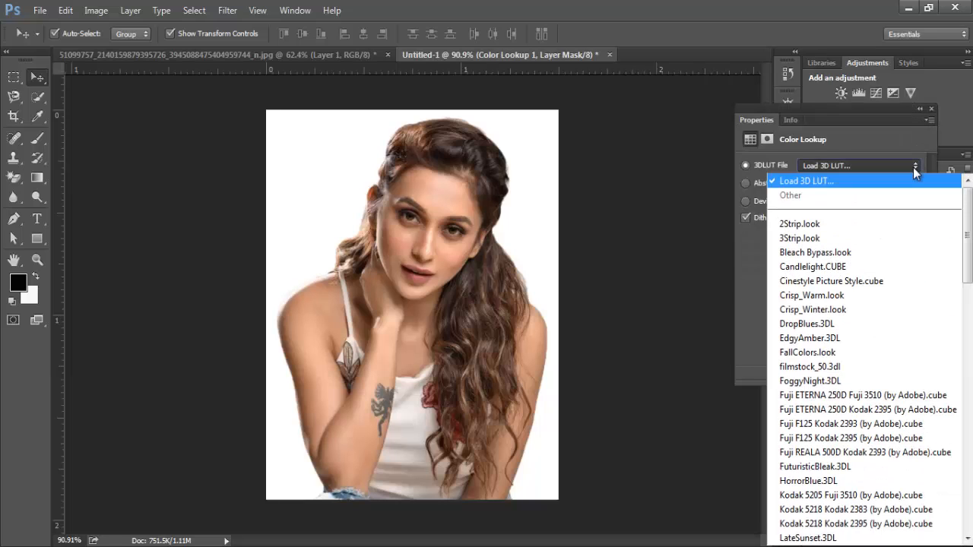
pyautogui.scroll(-10, 859, 350)
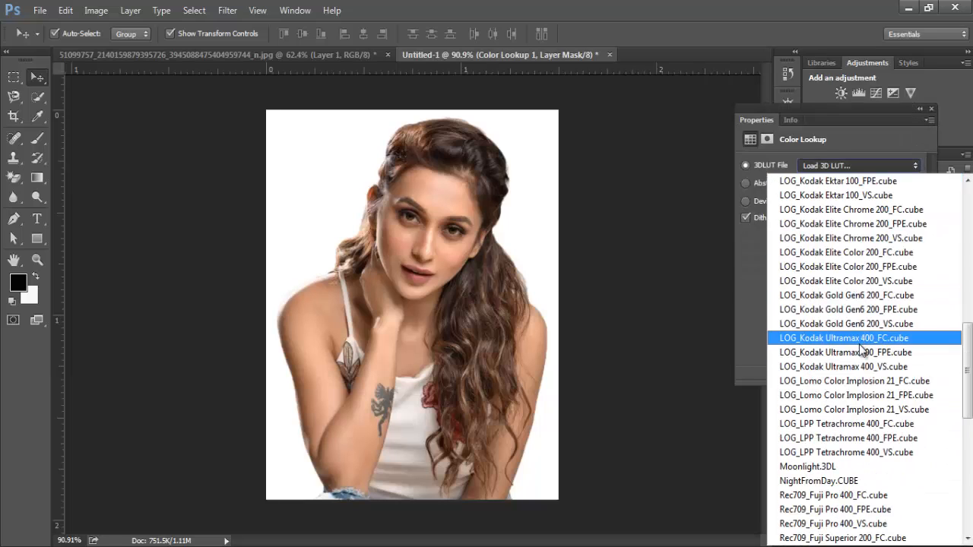
pyautogui.scroll(-3, 861, 350)
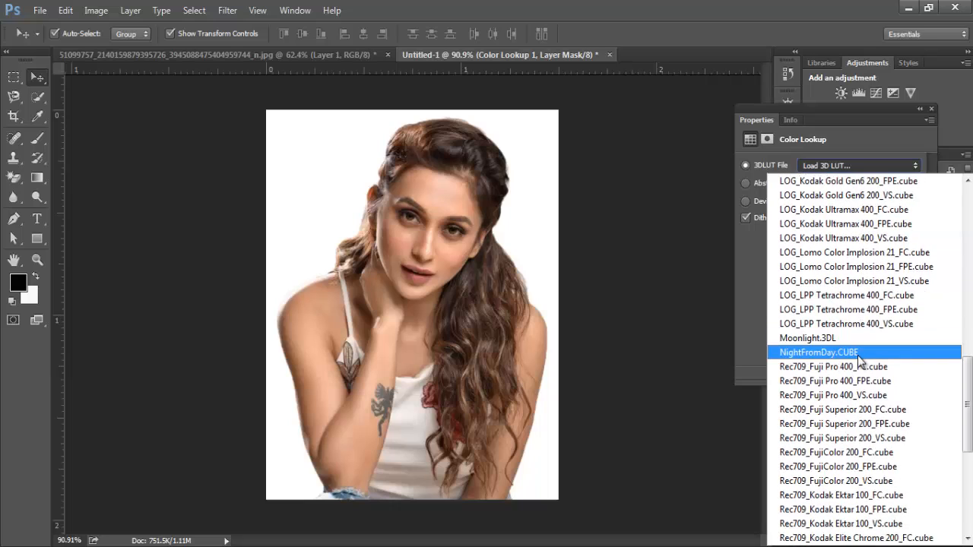
pyautogui.click(859, 339)
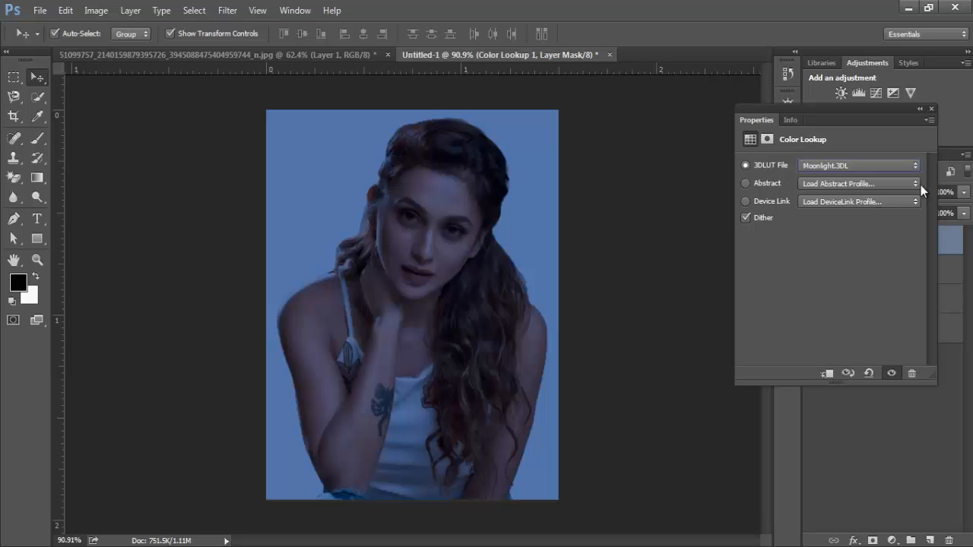
# Change the Color Lookup's 3D LUT to Rec709_FujiColor 200_FC.cube.
pyautogui.click(898, 165)
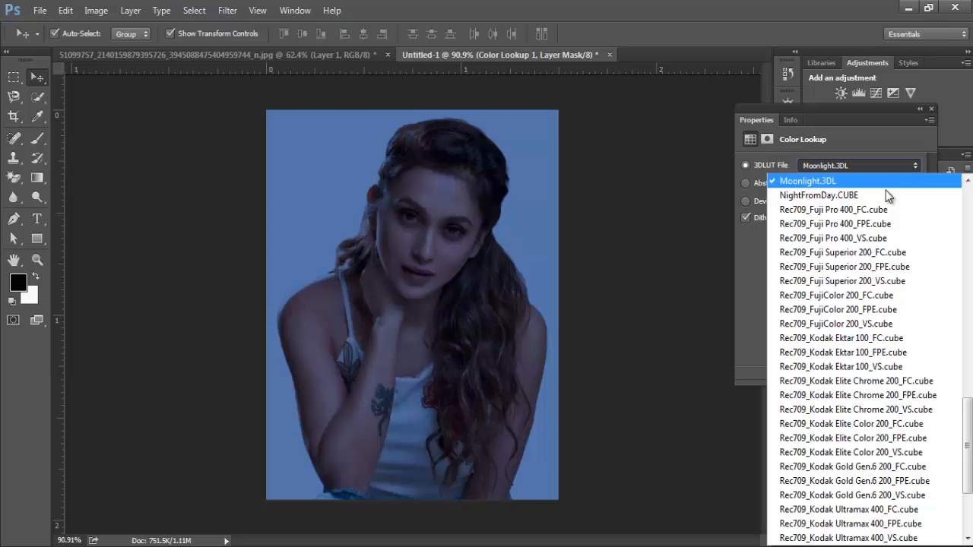
pyautogui.click(873, 295)
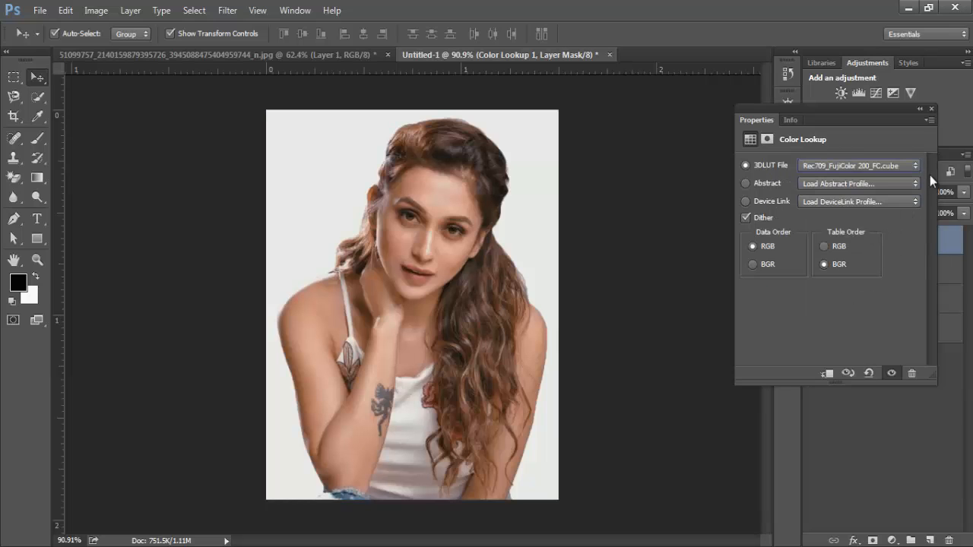
pyautogui.click(933, 108)
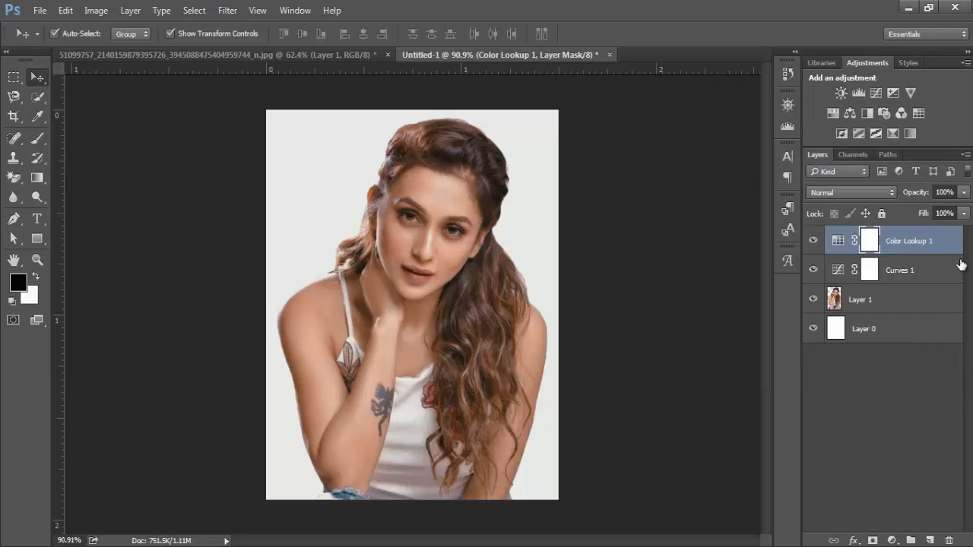
# Reduce the Color Lookup layer's fill to 41% and deselect the layer.
pyautogui.click(963, 213)
pyautogui.moveTo(963, 231); pyautogui.dragTo(886, 230)
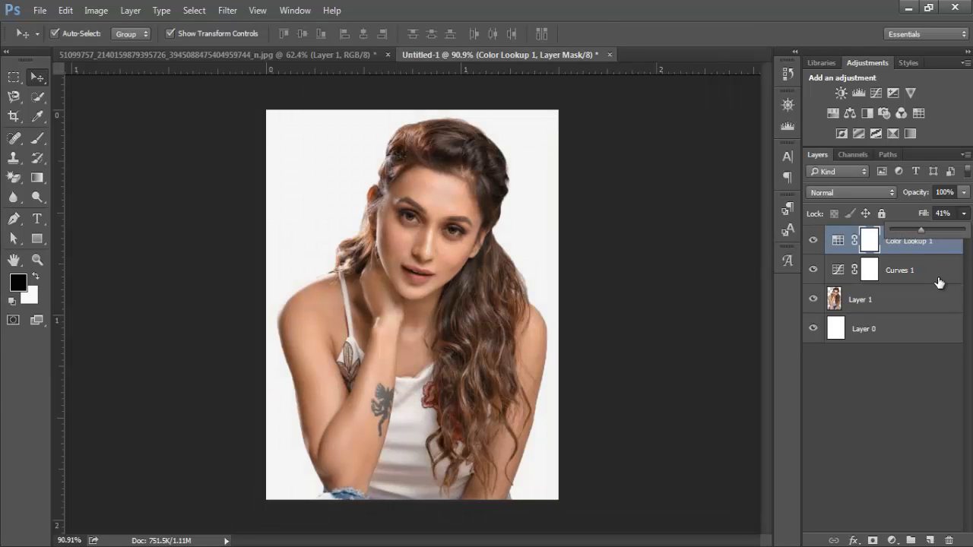
pyautogui.click(893, 380)
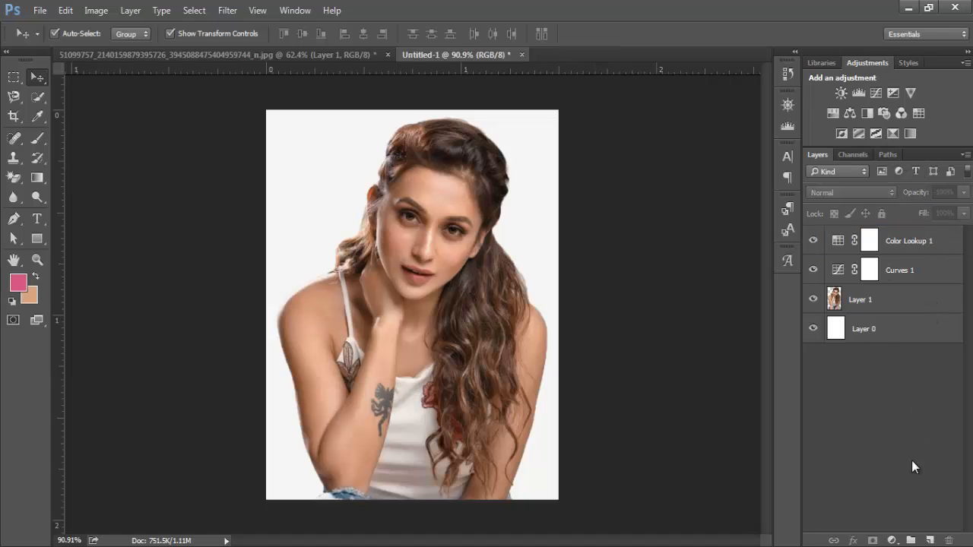
# Add a Brightness/Contrast adjustment layer above the Color Lookup layer with brightness 24 and contrast -5, and deselect it.
pyautogui.click(893, 541)
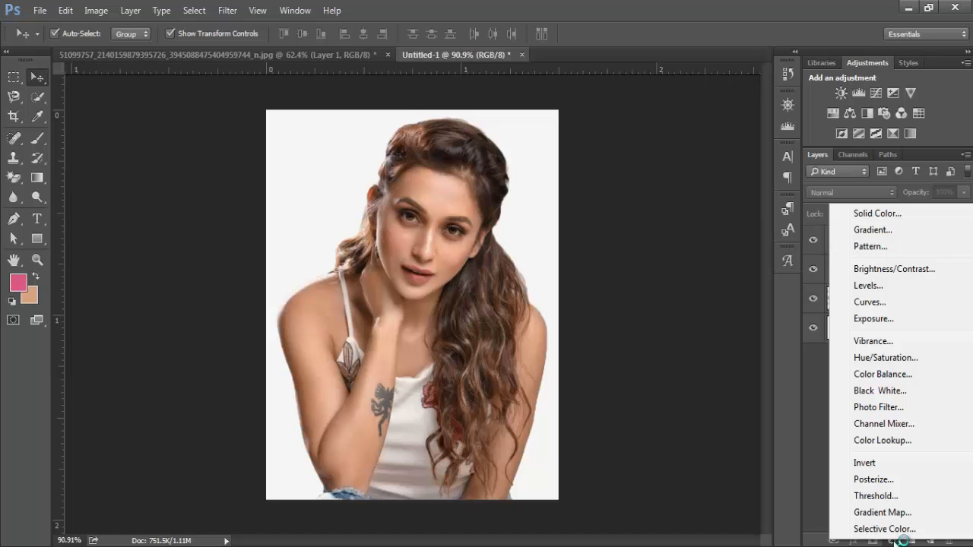
pyautogui.click(920, 268)
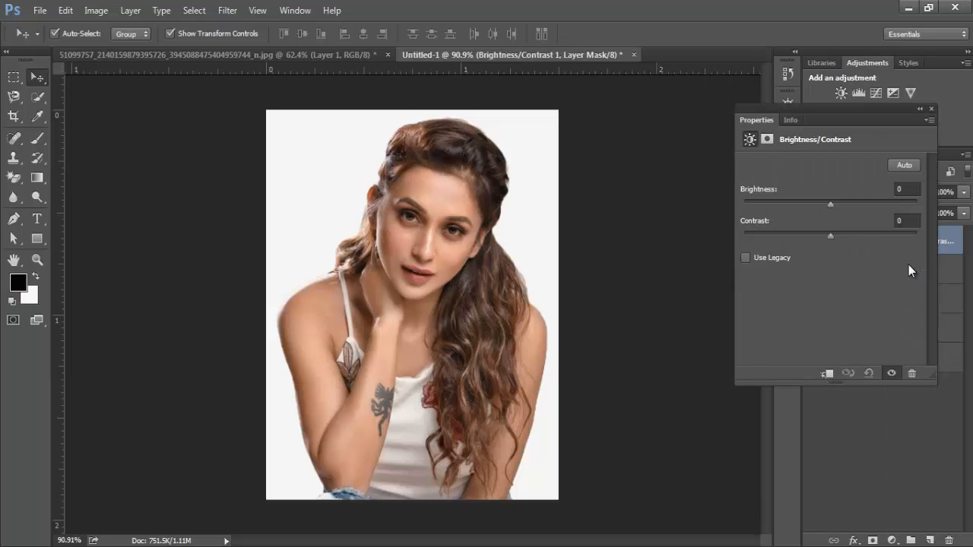
pyautogui.moveTo(829, 203); pyautogui.dragTo(822, 236)
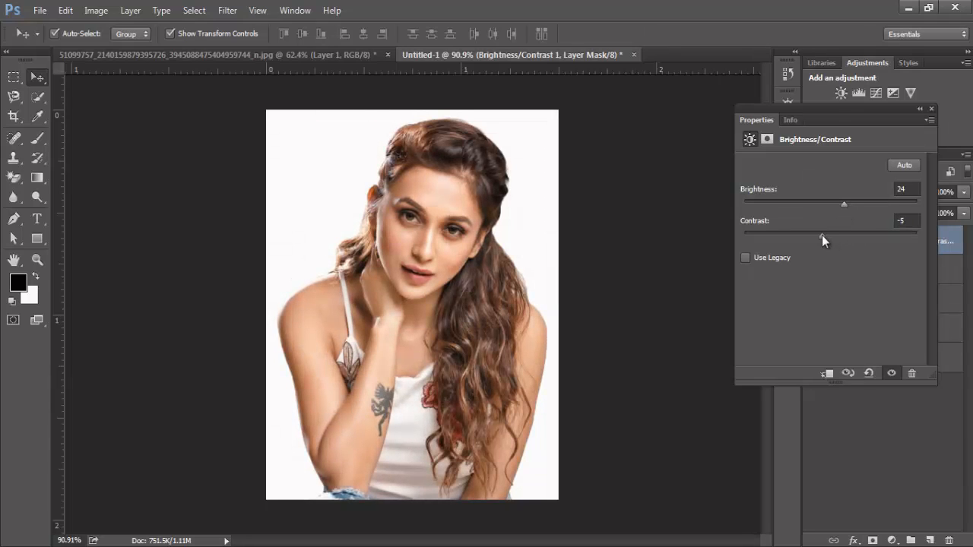
pyautogui.click(932, 109)
pyautogui.click(686, 281)
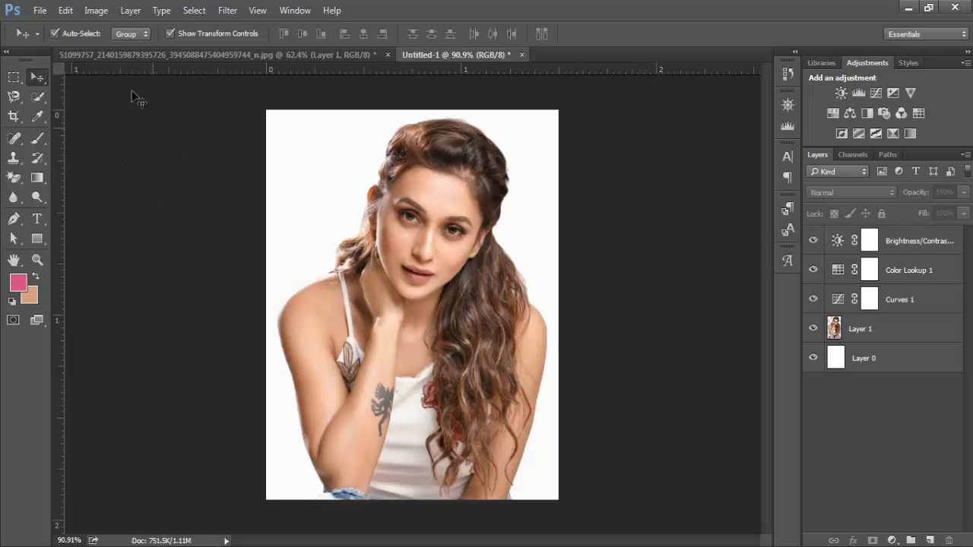
# Create a new blank document using the International Paper document type.
pyautogui.click(38, 11)
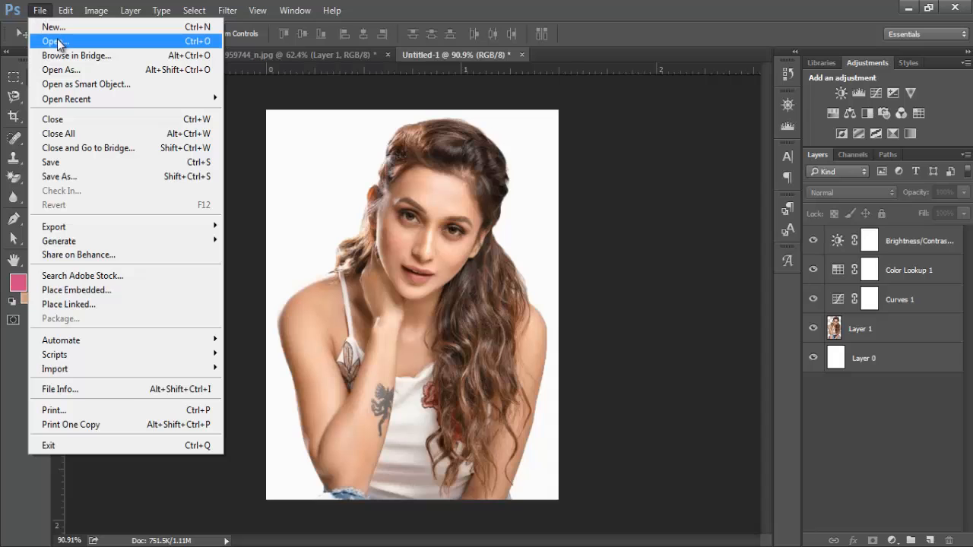
pyautogui.click(53, 26)
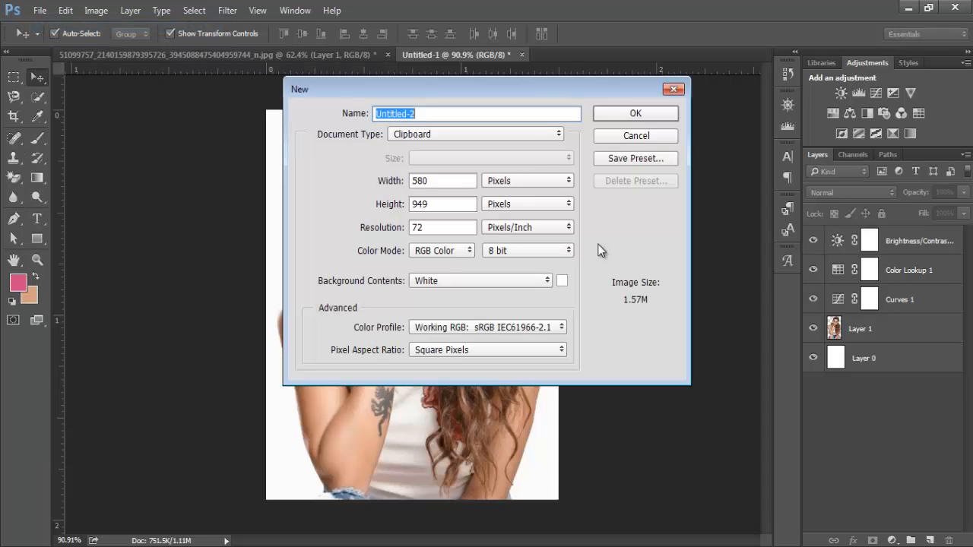
pyautogui.click(531, 142)
pyautogui.press('Escape')
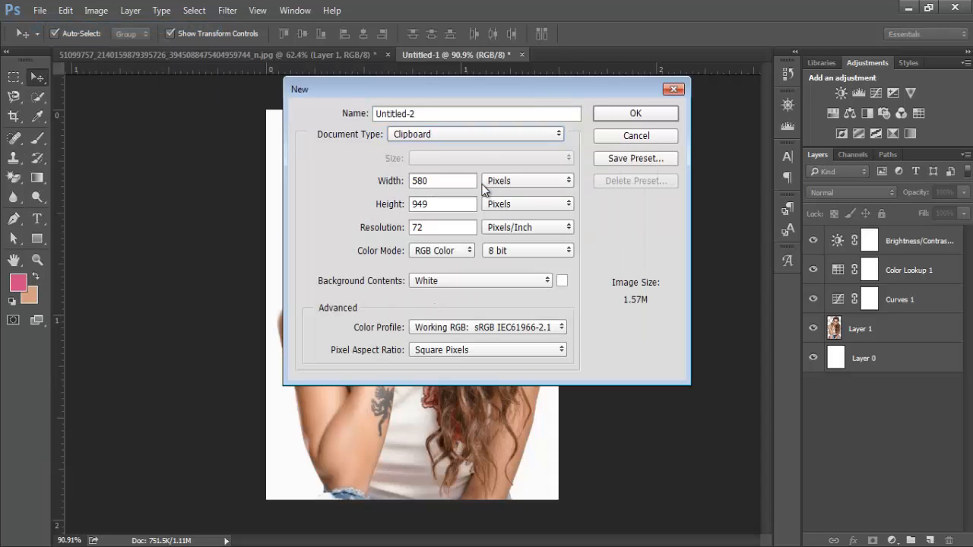
pyautogui.click(489, 135)
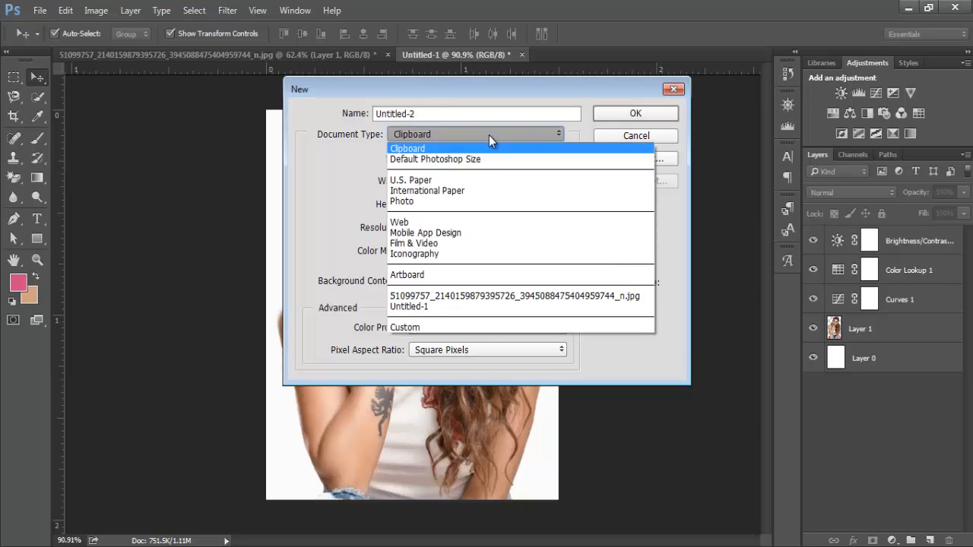
pyautogui.click(463, 191)
pyautogui.click(625, 115)
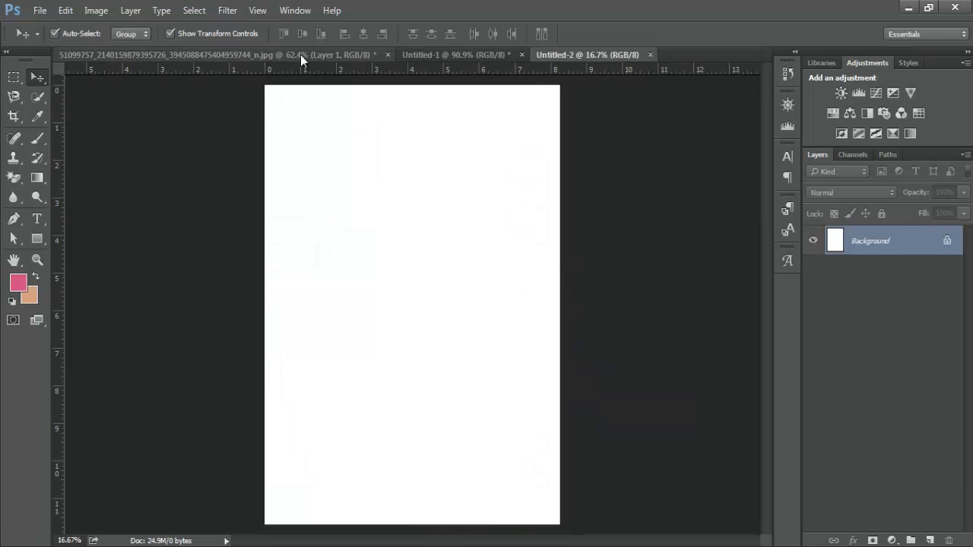
# Select the entire canvas of the Untitled-1 portrait with the Rectangular Marquee and copy it merged.
pyautogui.click(446, 58)
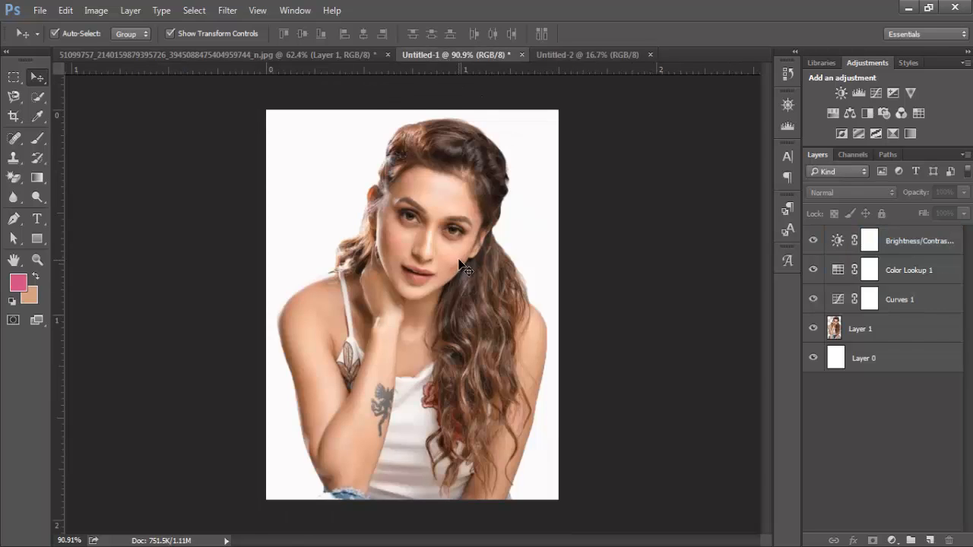
pyautogui.click(13, 77)
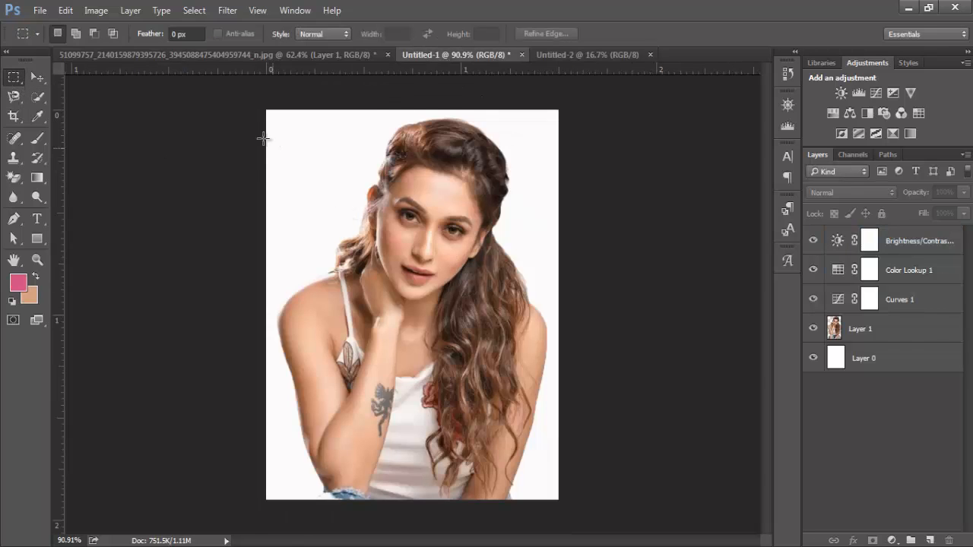
pyautogui.moveTo(265, 108); pyautogui.dragTo(561, 515)
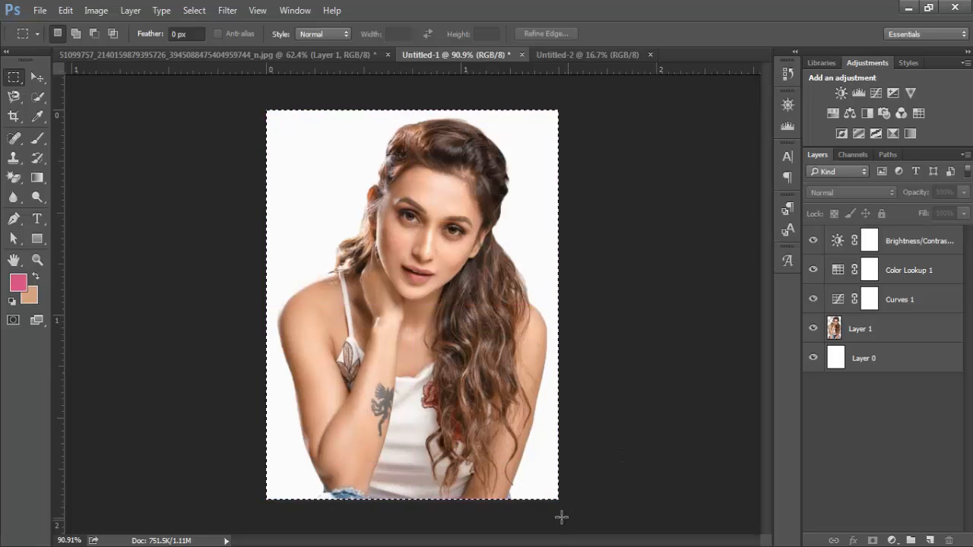
pyautogui.click(64, 10)
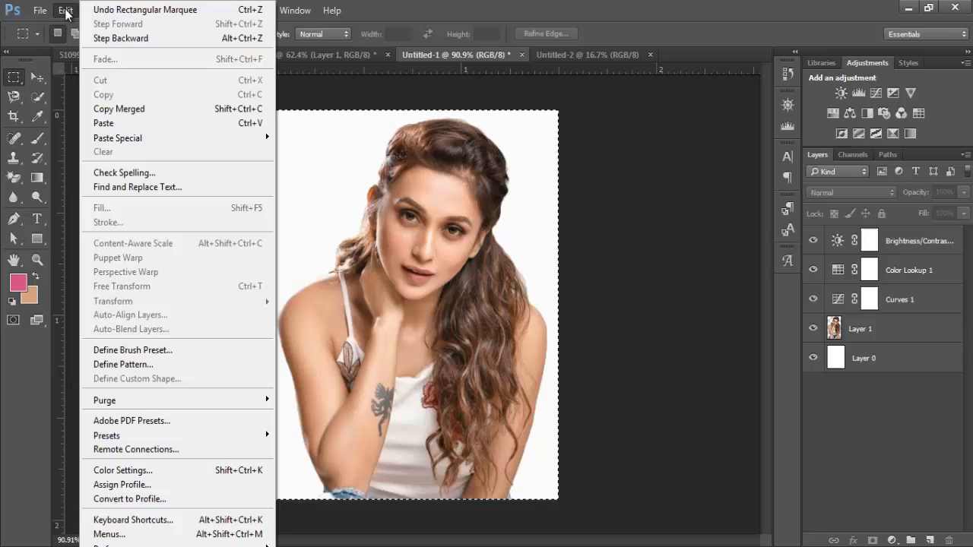
pyautogui.click(115, 110)
# Paste the merged portrait into the Untitled-2 page and move it to the page's upper-left corner.
pyautogui.click(595, 58)
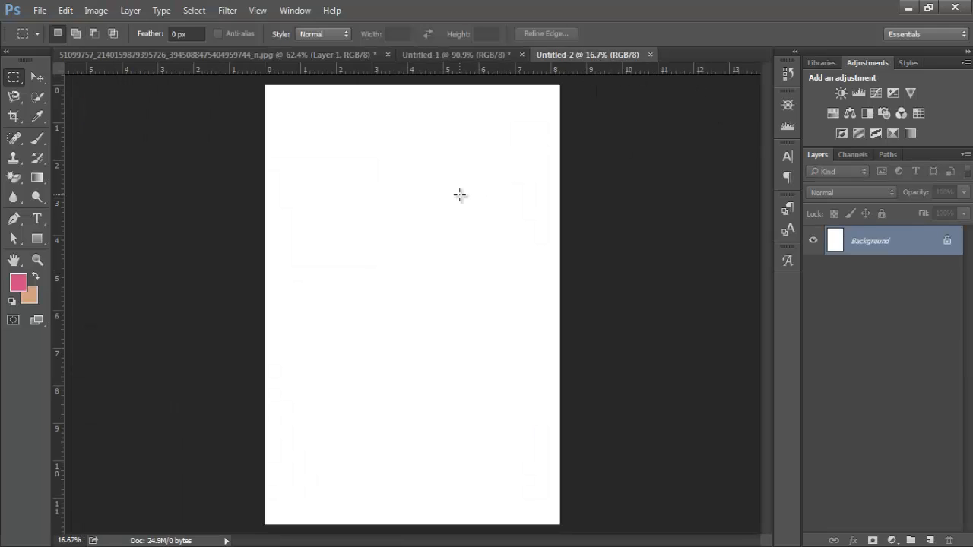
pyautogui.click(37, 77)
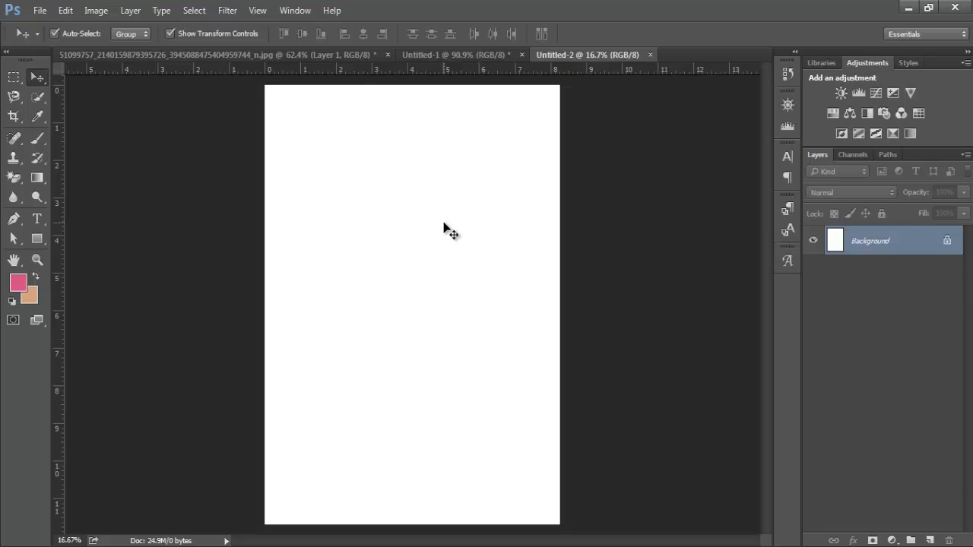
pyautogui.hotkey('ctrl', 'v')
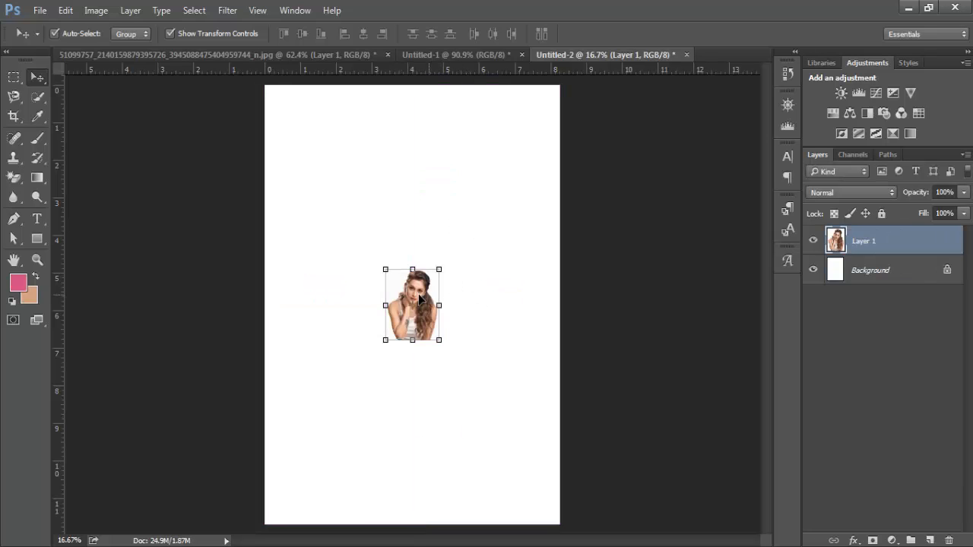
pyautogui.moveTo(408, 288); pyautogui.dragTo(295, 119)
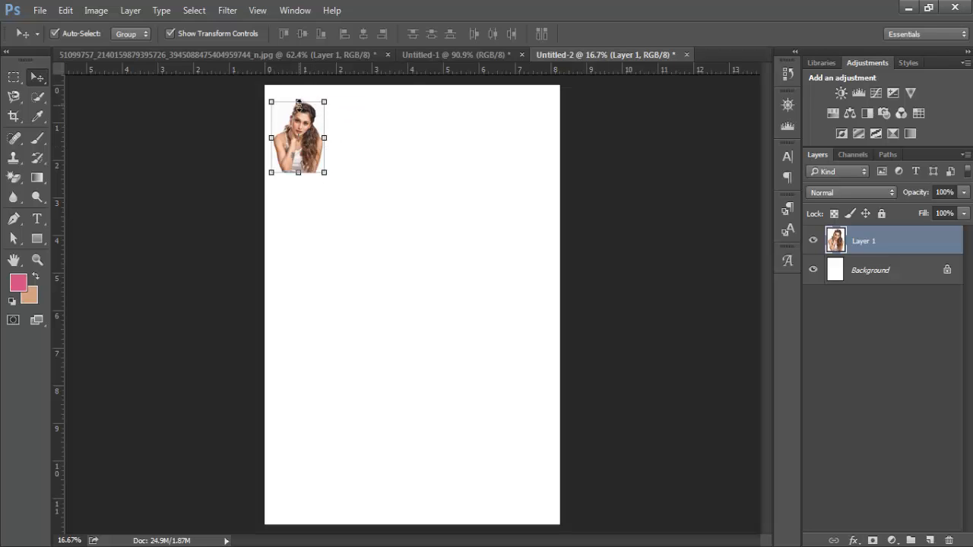
# Duplicate the portrait three times to the right, forming an evenly spaced row of four along the page's upper edge.
pyautogui.scroll(3, 289, 111)
pyautogui.moveTo(344, 178); pyautogui.dragTo(664, 197)
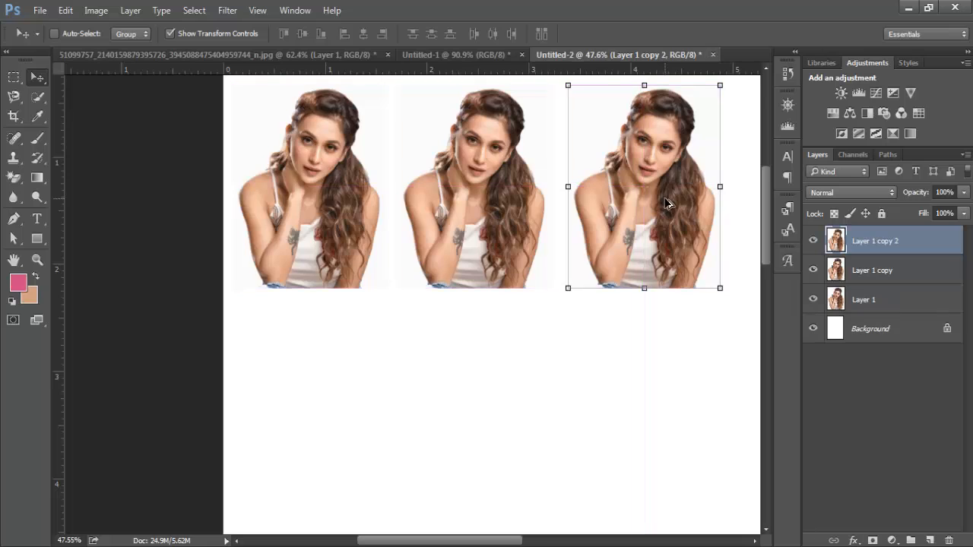
pyautogui.scroll(-3, 664, 201)
pyautogui.scroll(-2, 664, 201)
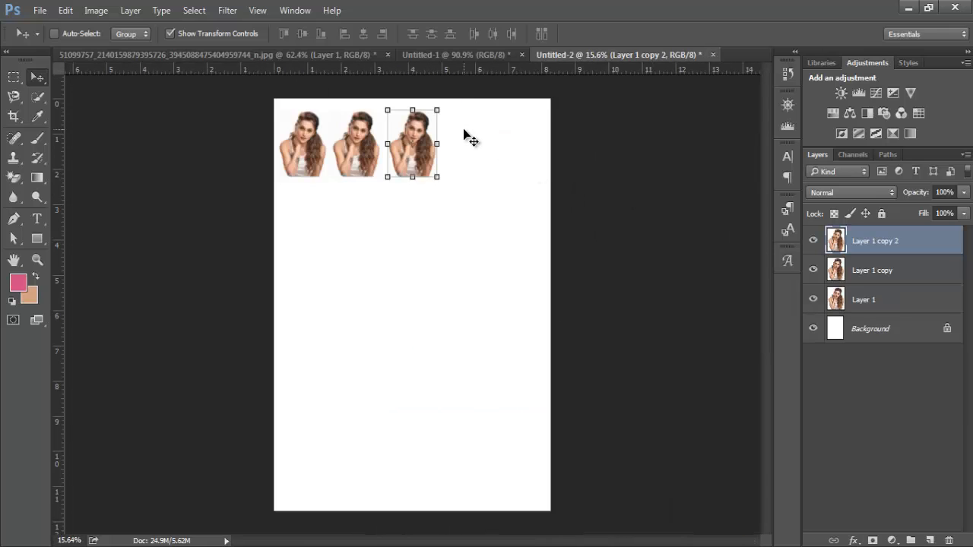
pyautogui.scroll(1, 464, 133)
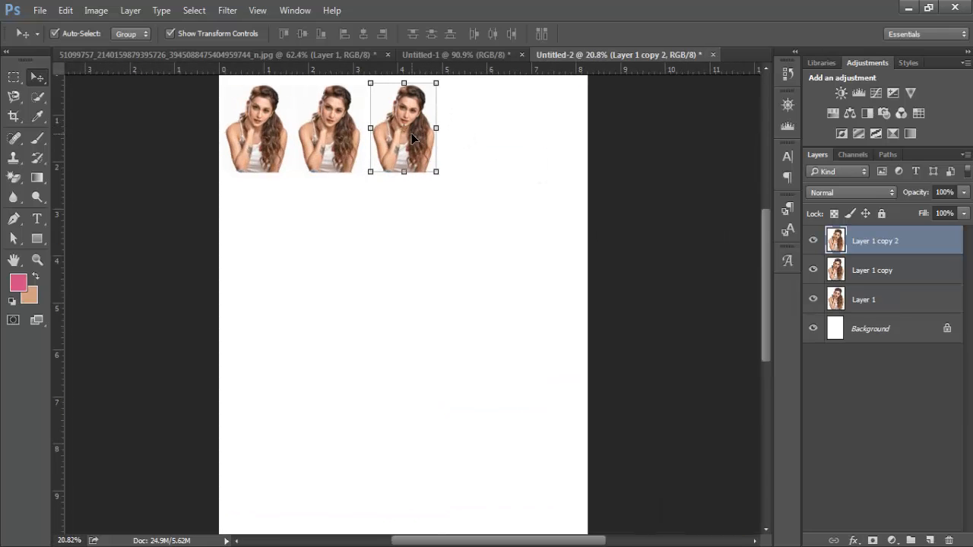
pyautogui.moveTo(432, 137); pyautogui.dragTo(488, 133)
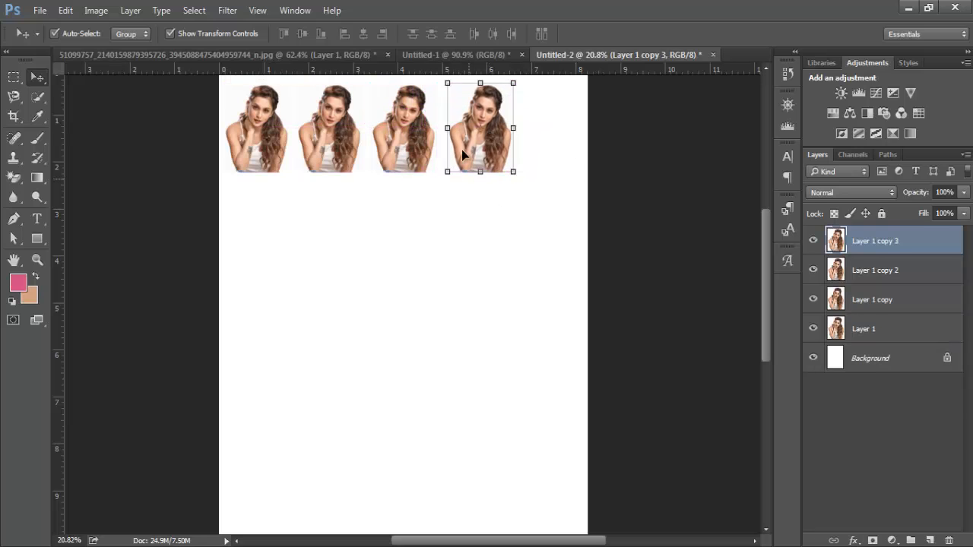
# Select all four portraits in the row and duplicate them directly below as a second row.
pyautogui.click(267, 135)
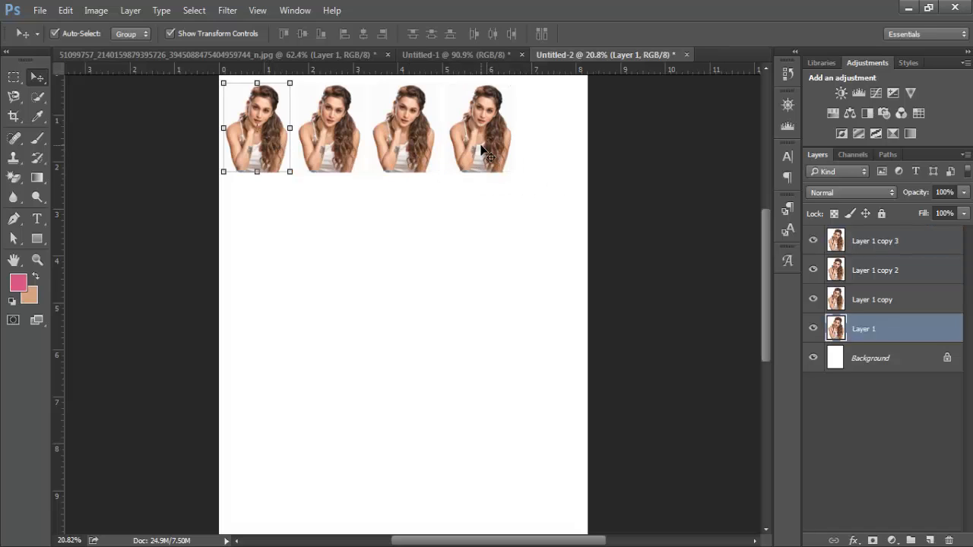
pyautogui.keyDown('shift'); pyautogui.click(354, 154); pyautogui.keyUp('shift')
pyautogui.keyDown('shift'); pyautogui.click(427, 144); pyautogui.keyUp('shift')
pyautogui.keyDown('shift'); pyautogui.click(487, 144); pyautogui.keyUp('shift')
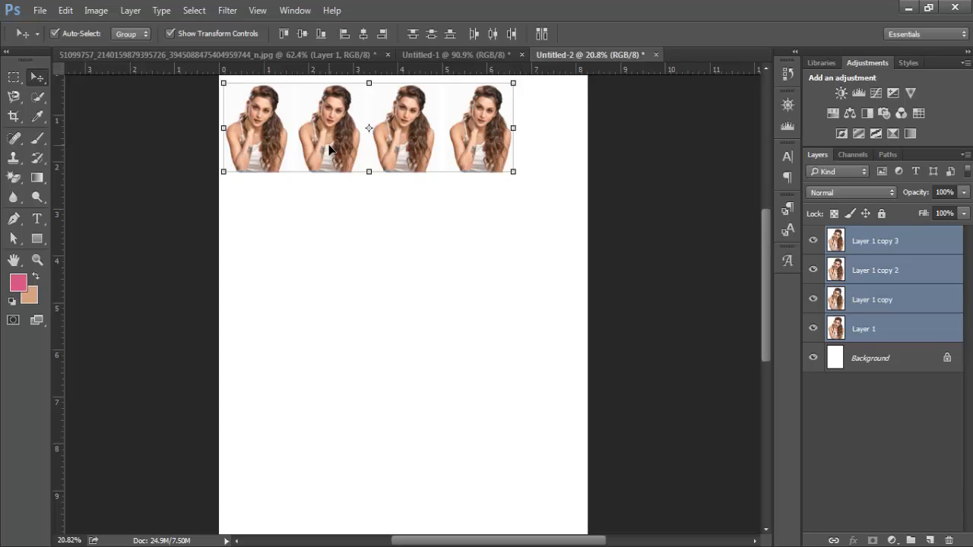
pyautogui.moveTo(329, 150); pyautogui.dragTo(326, 250)
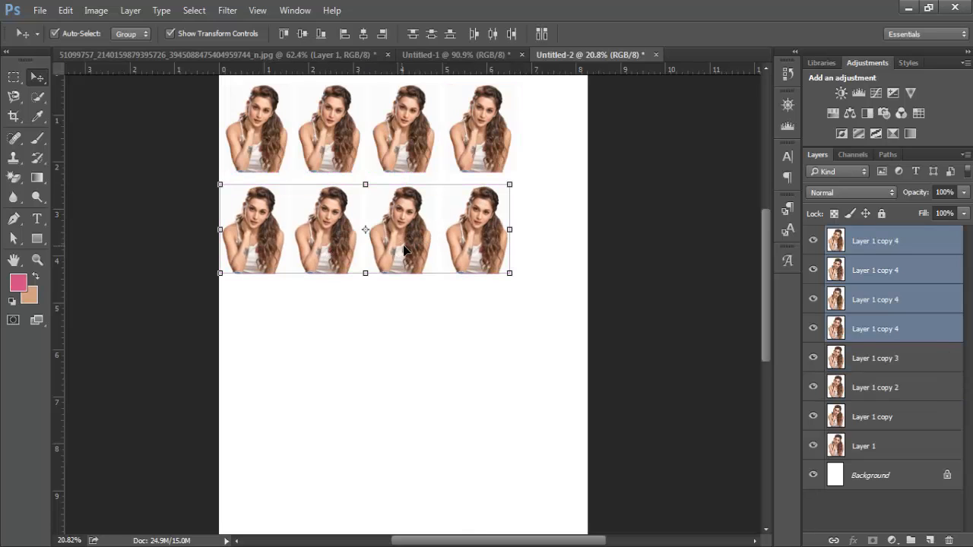
# Duplicate the row of four portraits downward three more times to fill the page with five rows, and deselect the layers.
pyautogui.moveTo(404, 250); pyautogui.dragTo(405, 351)
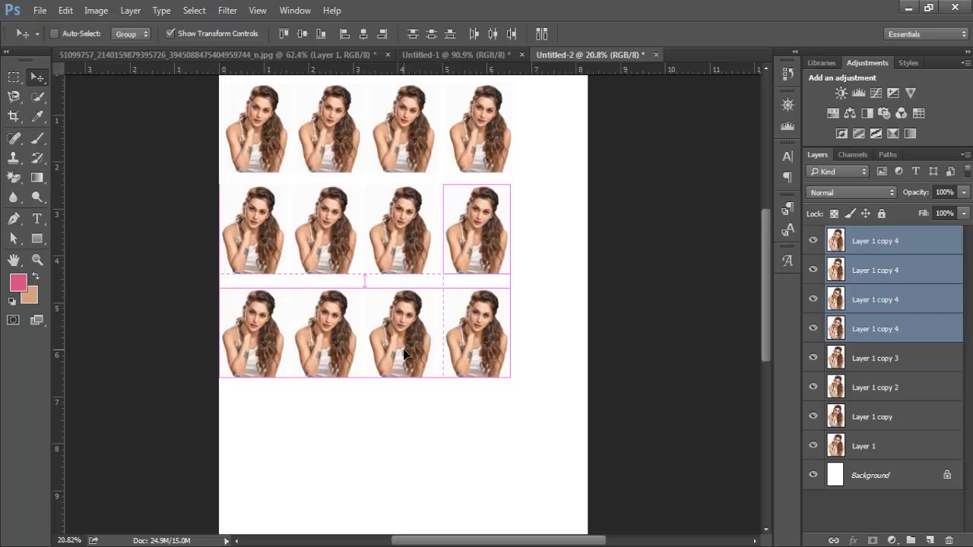
pyautogui.scroll(-3, 456, 335)
pyautogui.moveTo(410, 262); pyautogui.dragTo(407, 367)
pyautogui.scroll(-2, 410, 357)
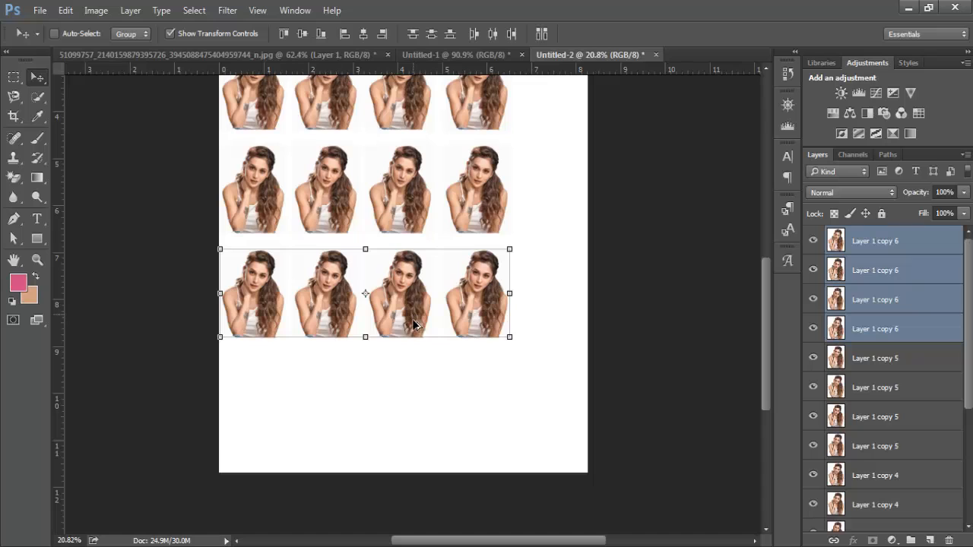
pyautogui.moveTo(414, 321); pyautogui.dragTo(414, 426)
pyautogui.scroll(6, 425, 289)
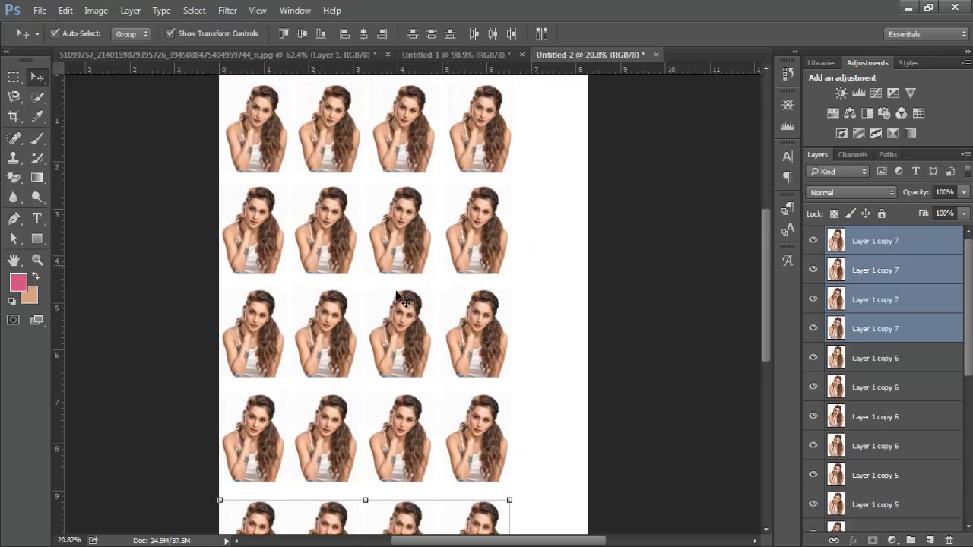
pyautogui.scroll(2, 467, 255)
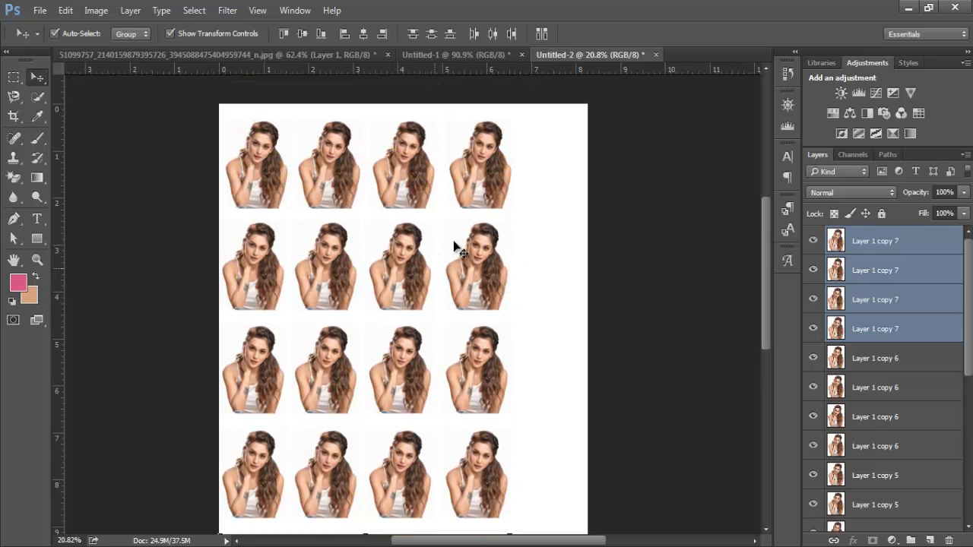
pyautogui.click(563, 290)
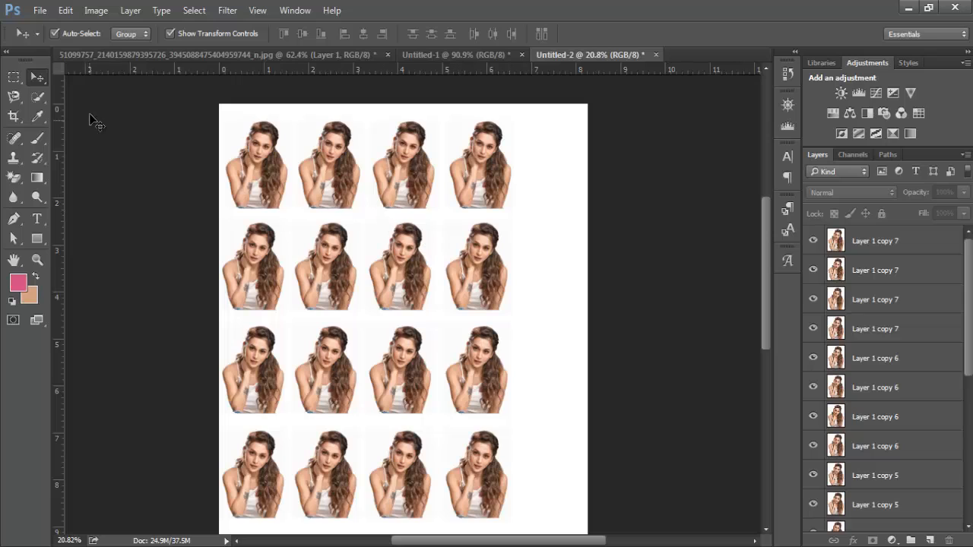
# Open the print settings for the photo sheet and check the choice of printers.
pyautogui.click(40, 10)
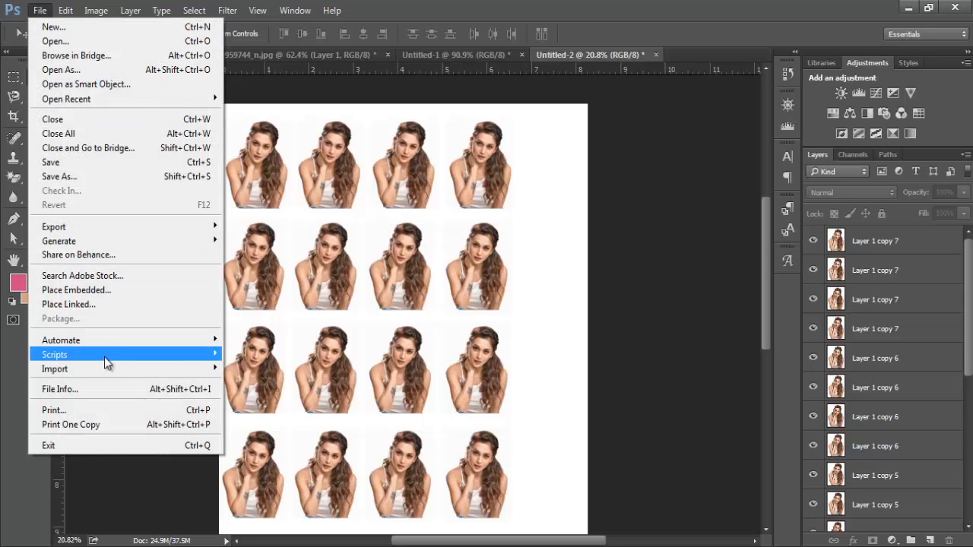
pyautogui.click(95, 410)
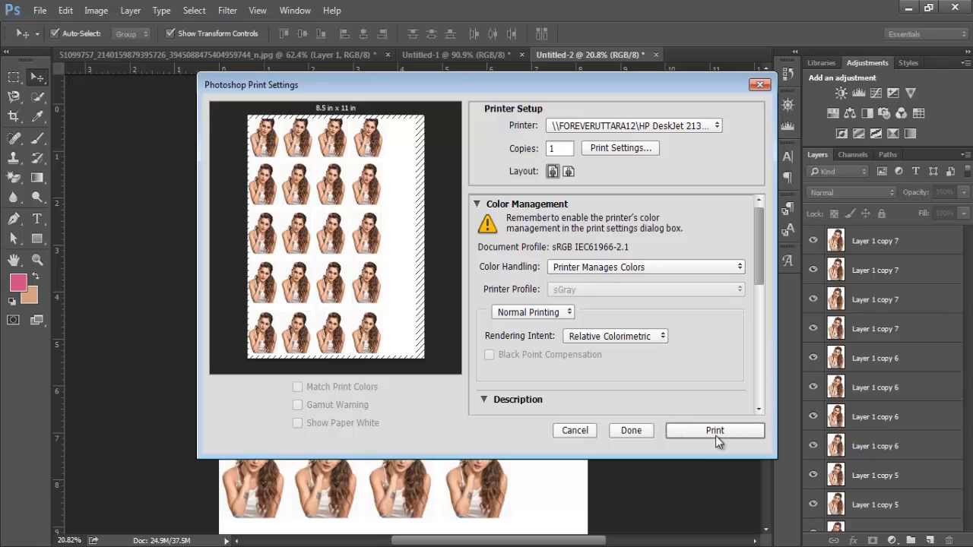
pyautogui.click(717, 127)
pyautogui.click(717, 127)
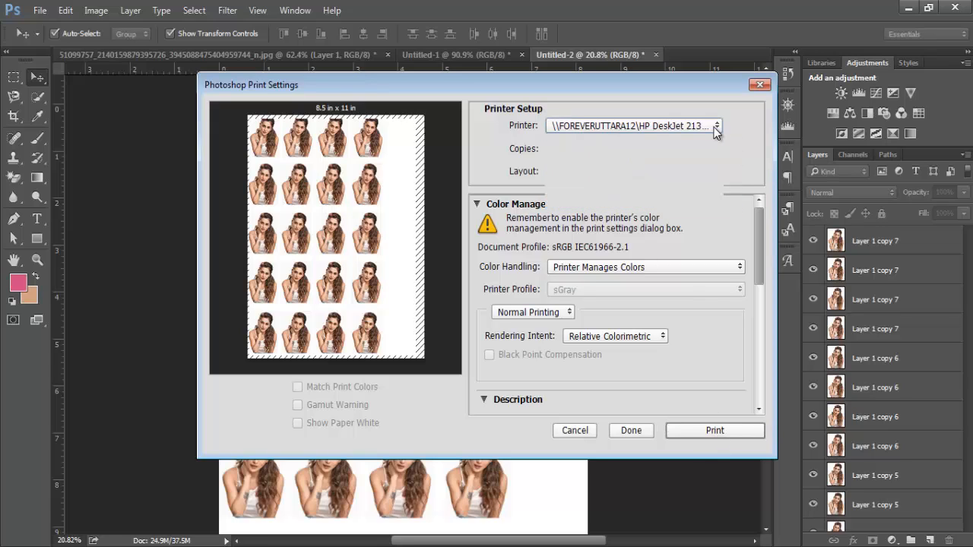